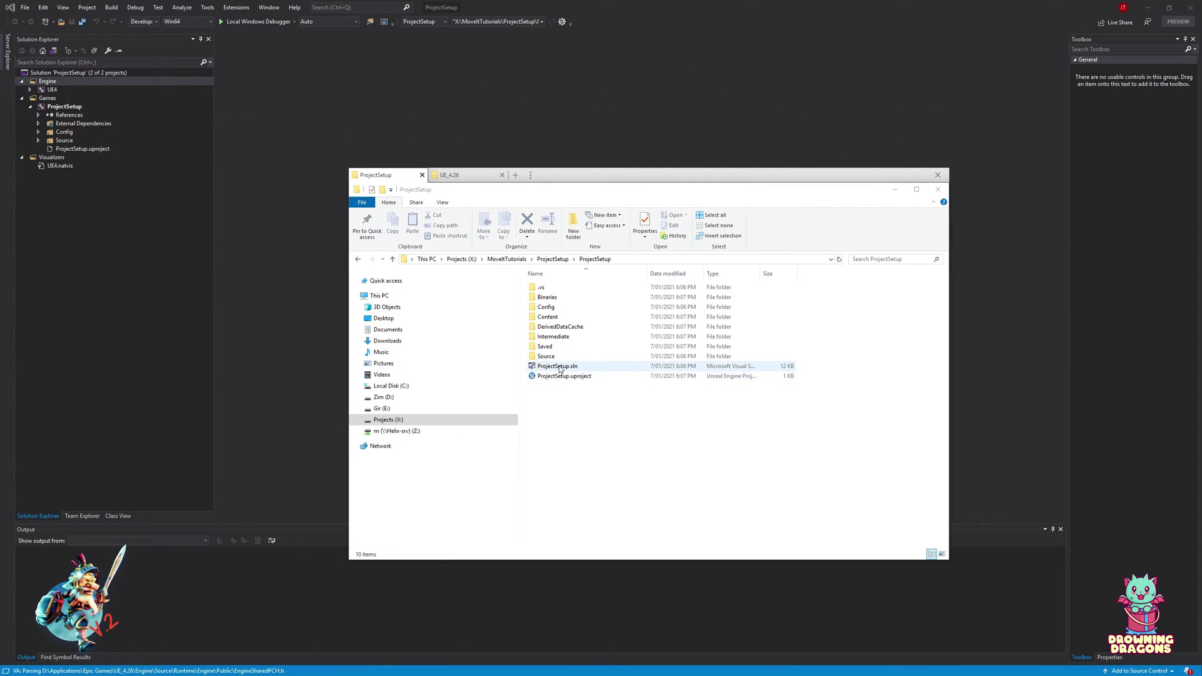
# - Show the D:\Applications\Epic Games\UE_4.26 engine folder in File Explorer's second tab
pyautogui.click(567, 419)
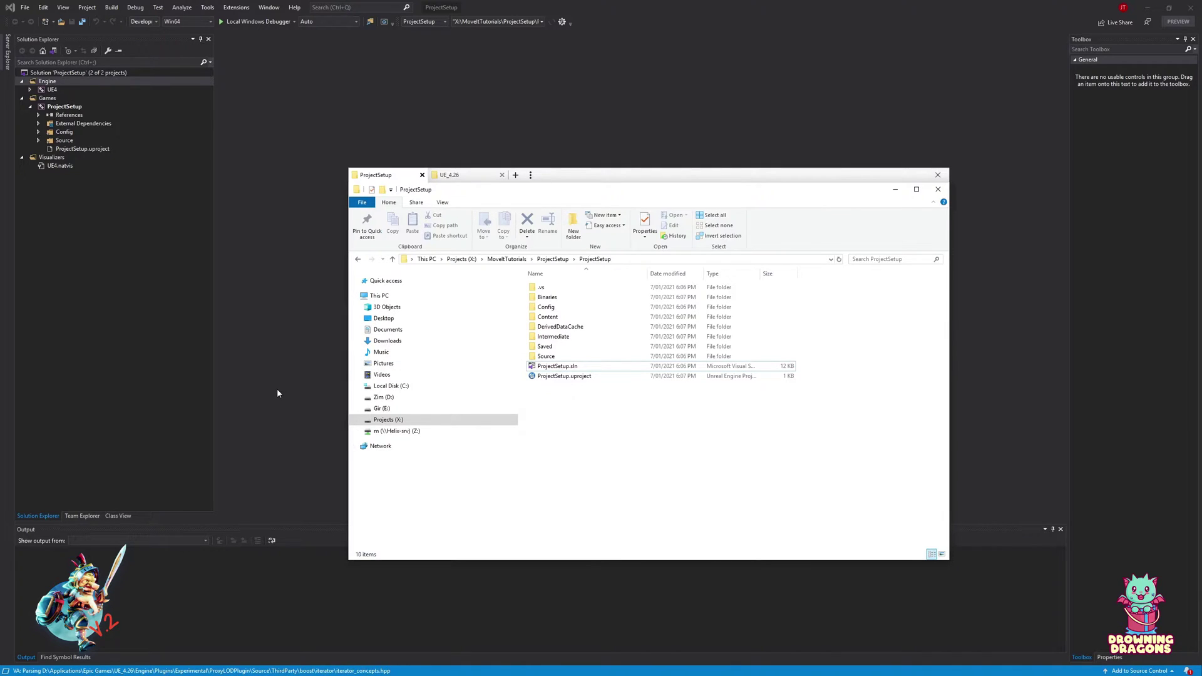
pyautogui.click(457, 175)
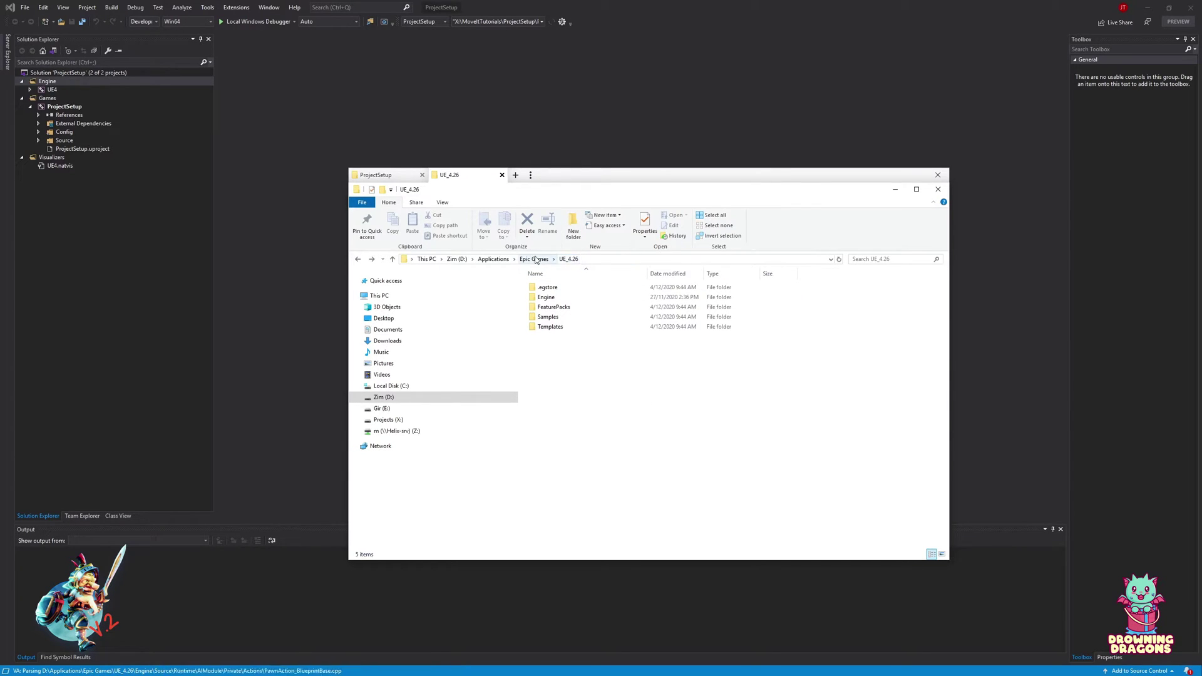
# - Copy the MoveIt plugin folder from UE_4.26\Engine\Plugins\Marketplace
pyautogui.click(534, 259)
pyautogui.doubleClick(557, 338)
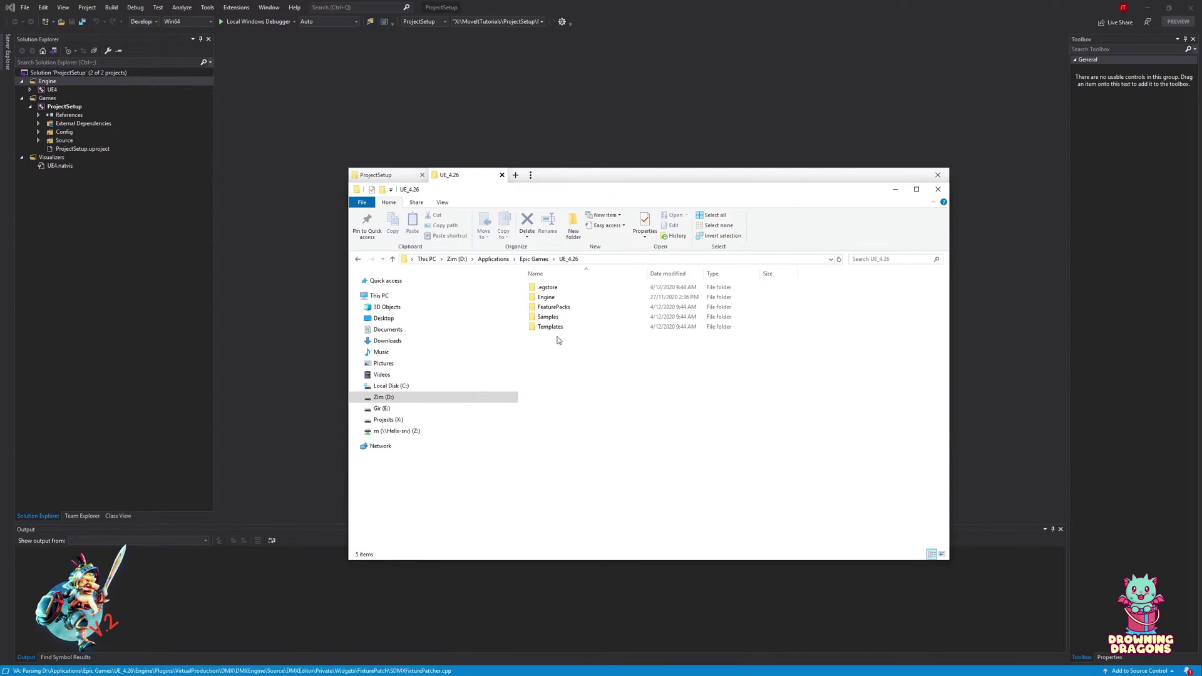
pyautogui.doubleClick(547, 298)
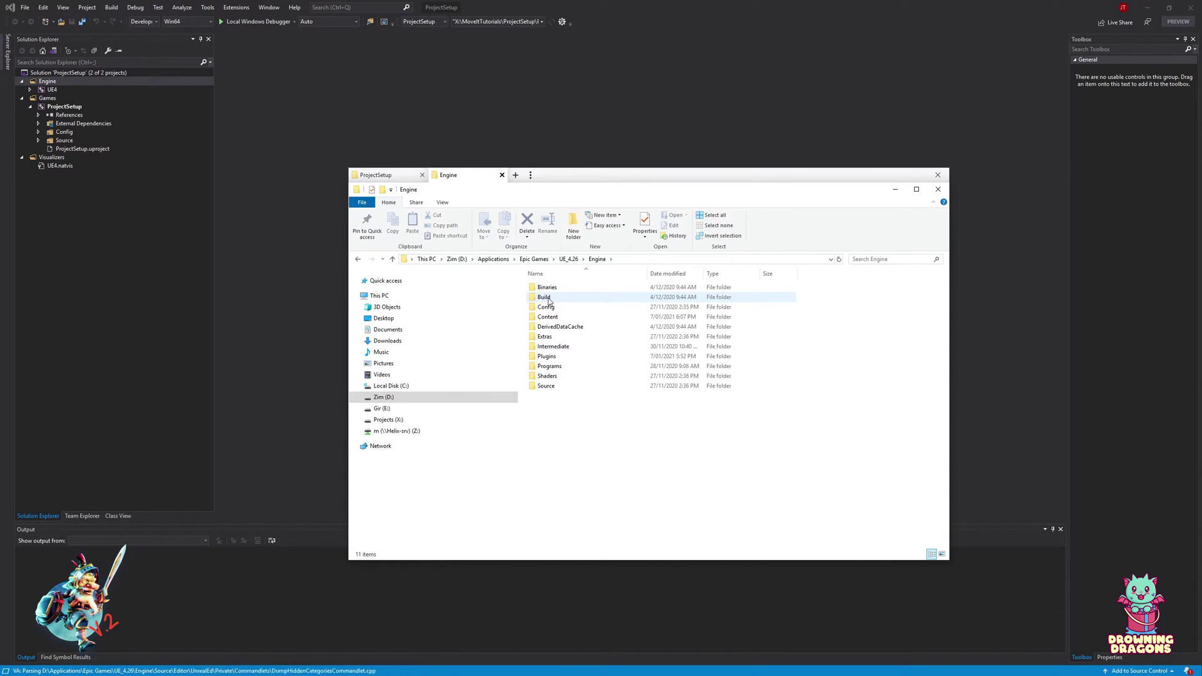
pyautogui.doubleClick(547, 357)
pyautogui.doubleClick(551, 424)
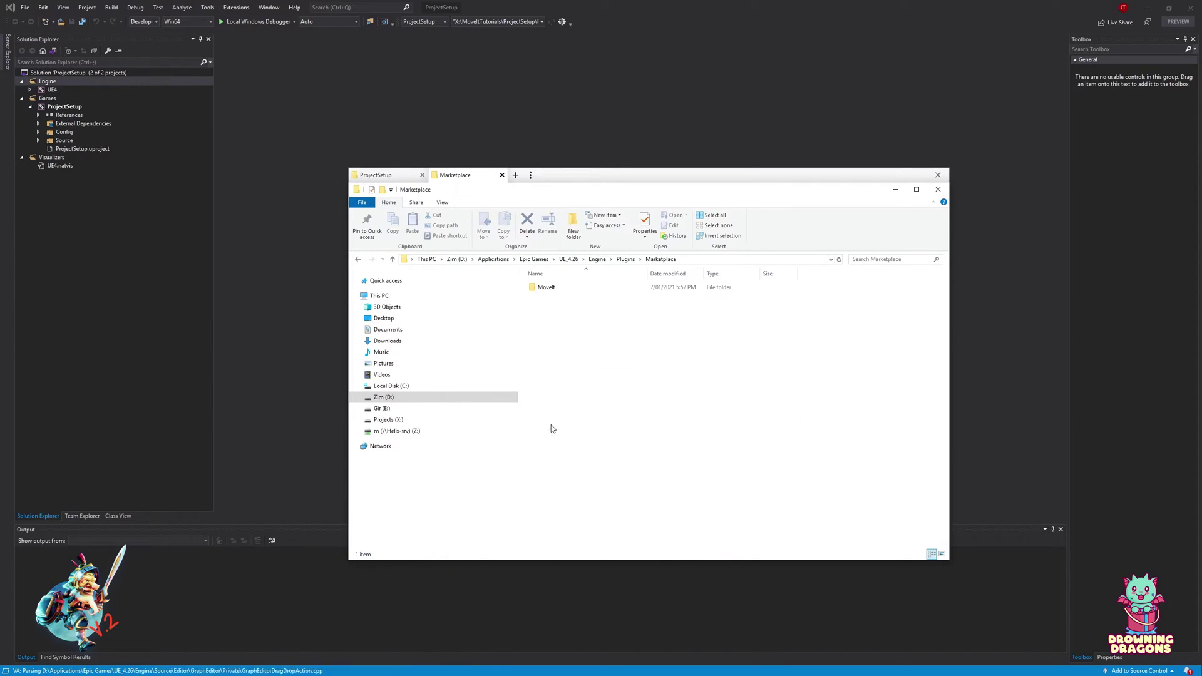
pyautogui.rightClick(551, 424)
pyautogui.click(548, 288)
pyautogui.rightClick(550, 292)
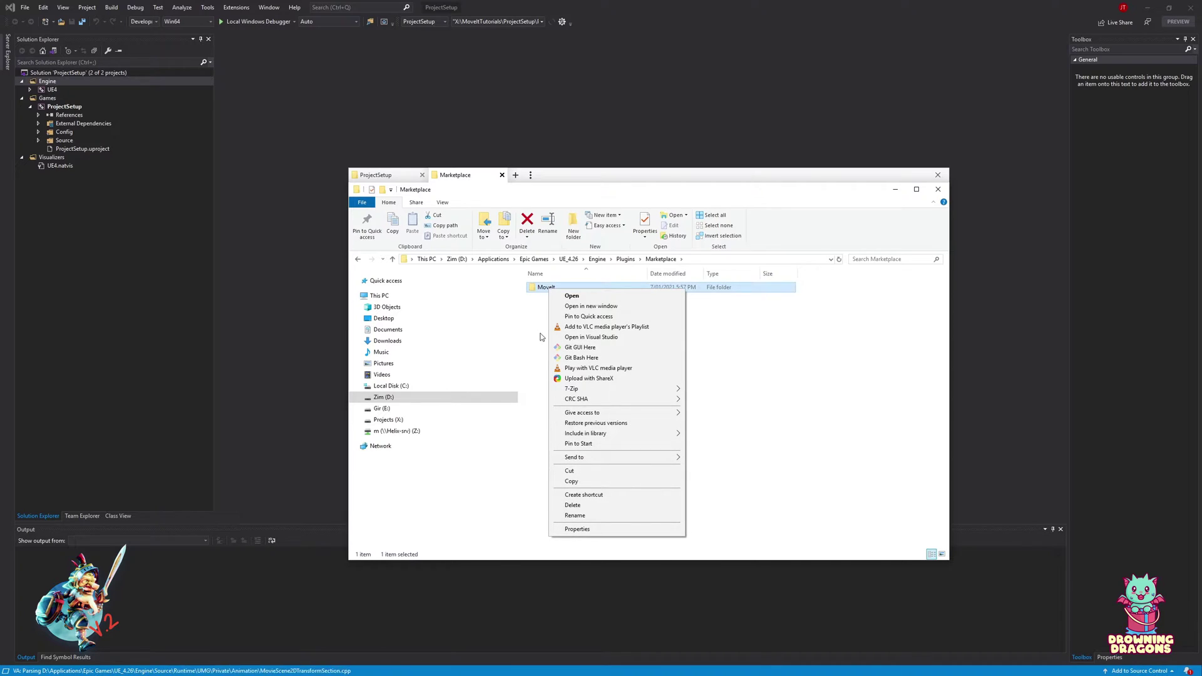
pyautogui.click(571, 481)
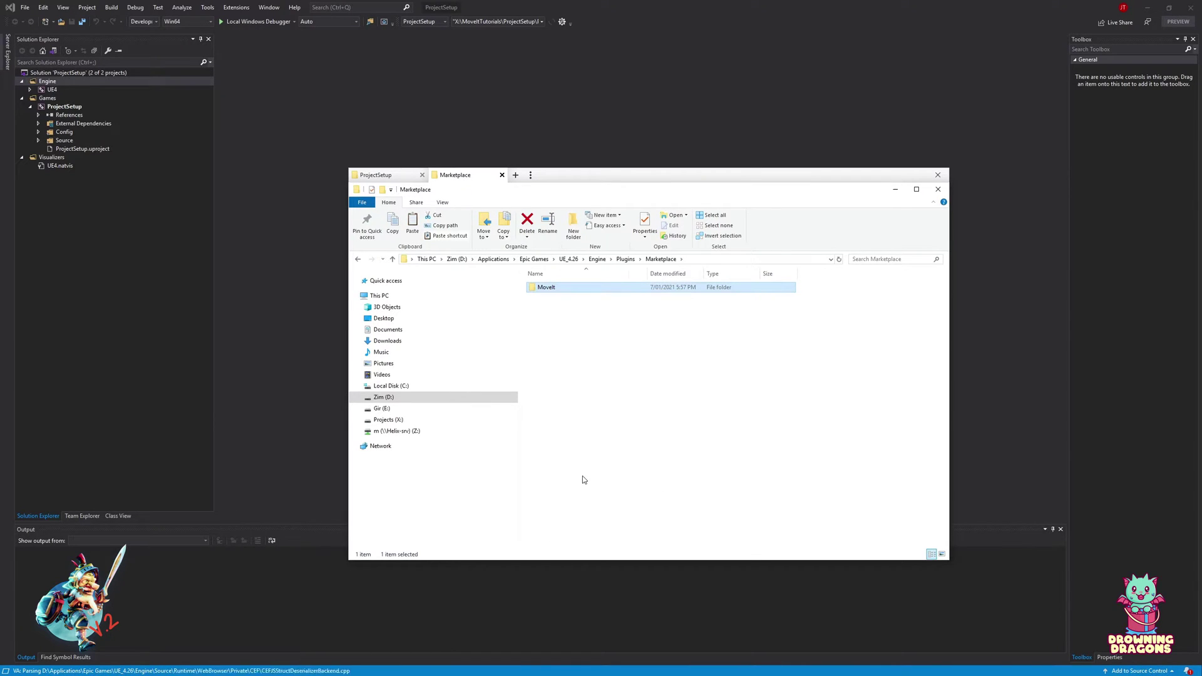
pyautogui.click(583, 477)
# - Create and open a new folder named Plugins in the ProjectSetup project folder
pyautogui.click(389, 178)
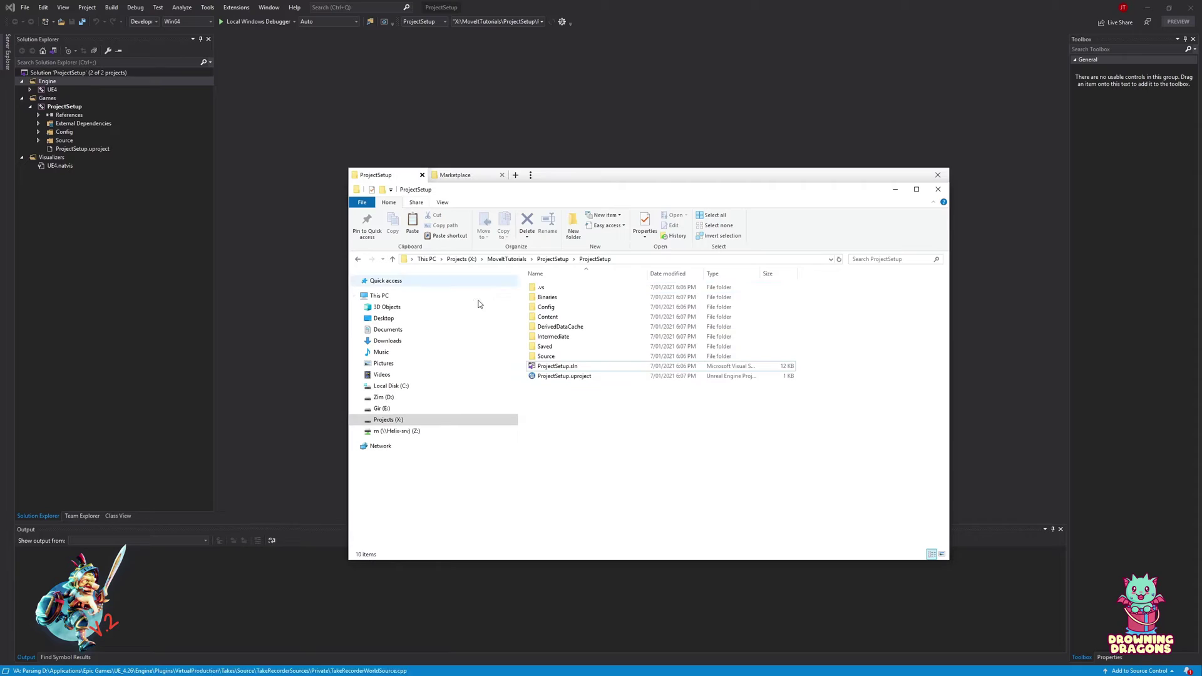
pyautogui.rightClick(595, 412)
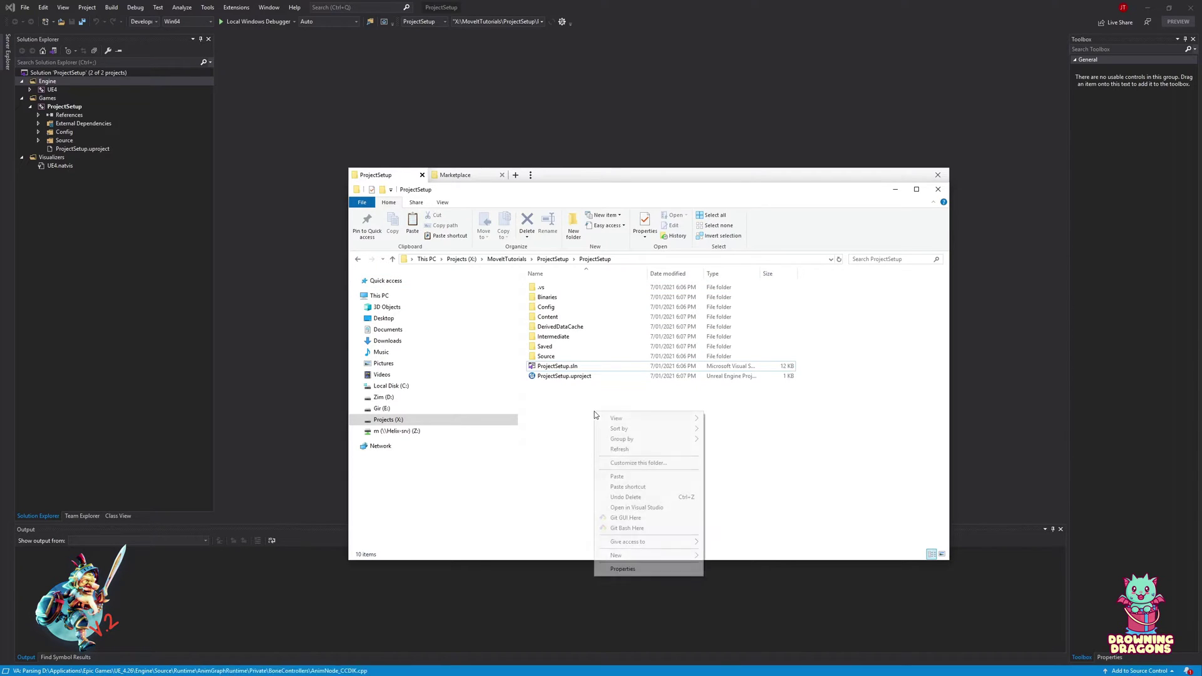
pyautogui.moveTo(662, 555)
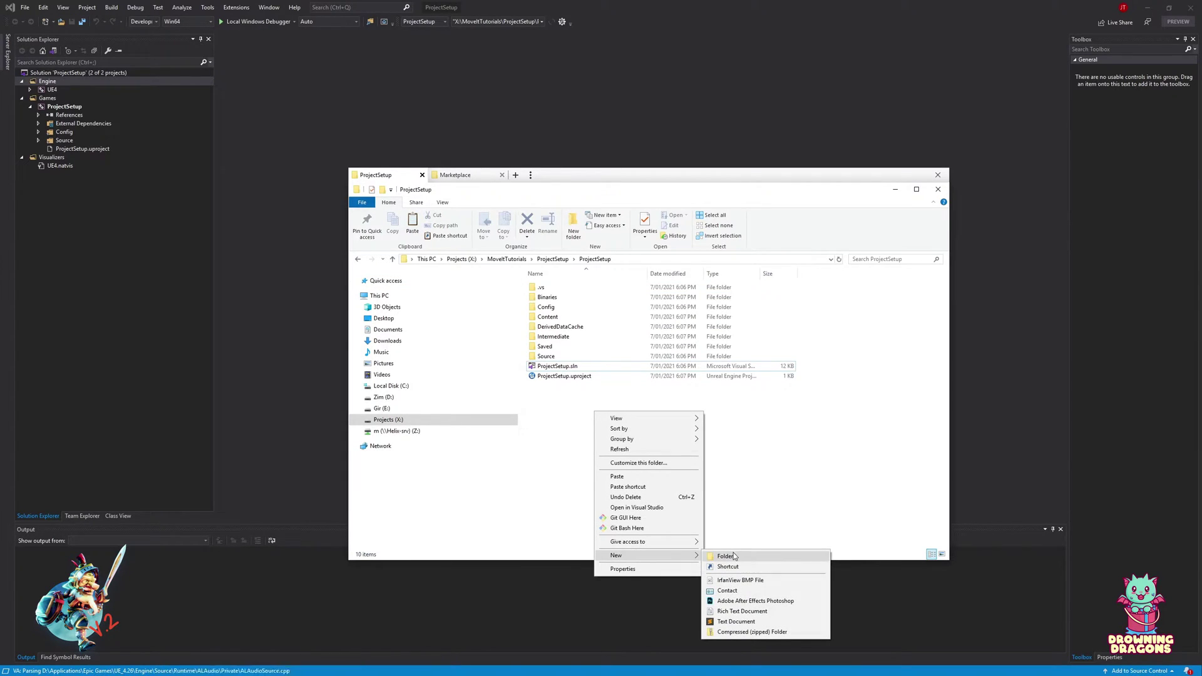
pyautogui.click(726, 556)
pyautogui.write('Plugins')
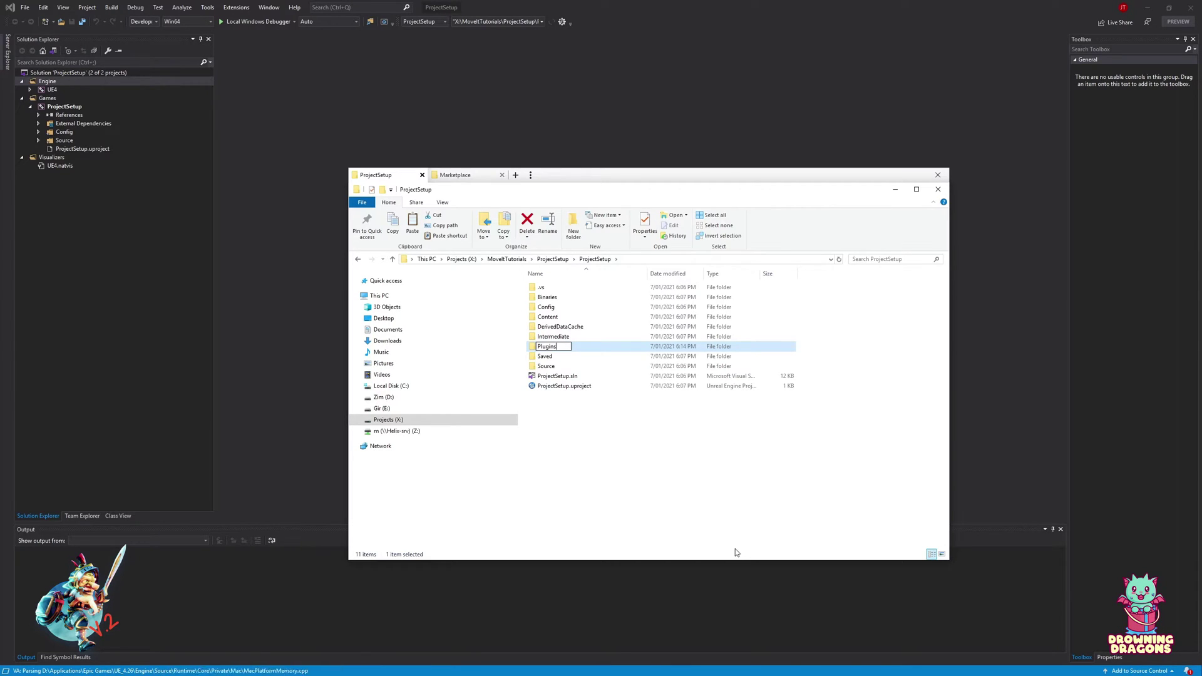
pyautogui.press('Return')
pyautogui.press('Return')
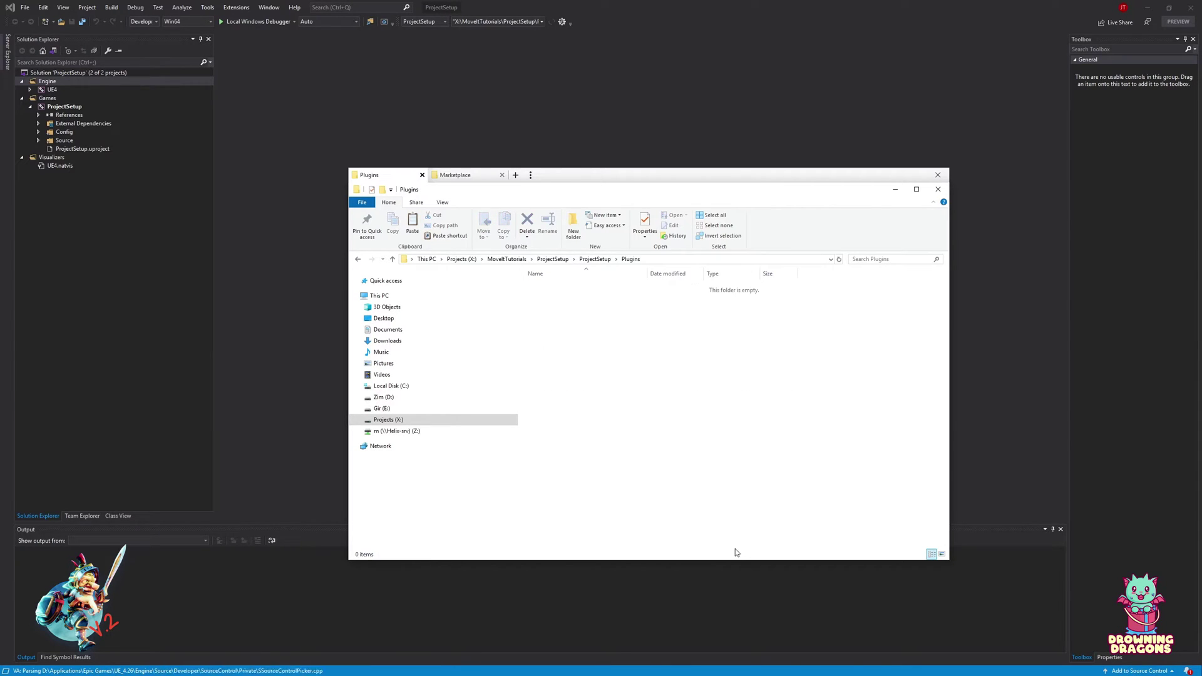
# - Paste the MoveIt plugin into Plugins and check the copied folder's contents
pyautogui.hotkey('ctrl', 'v')
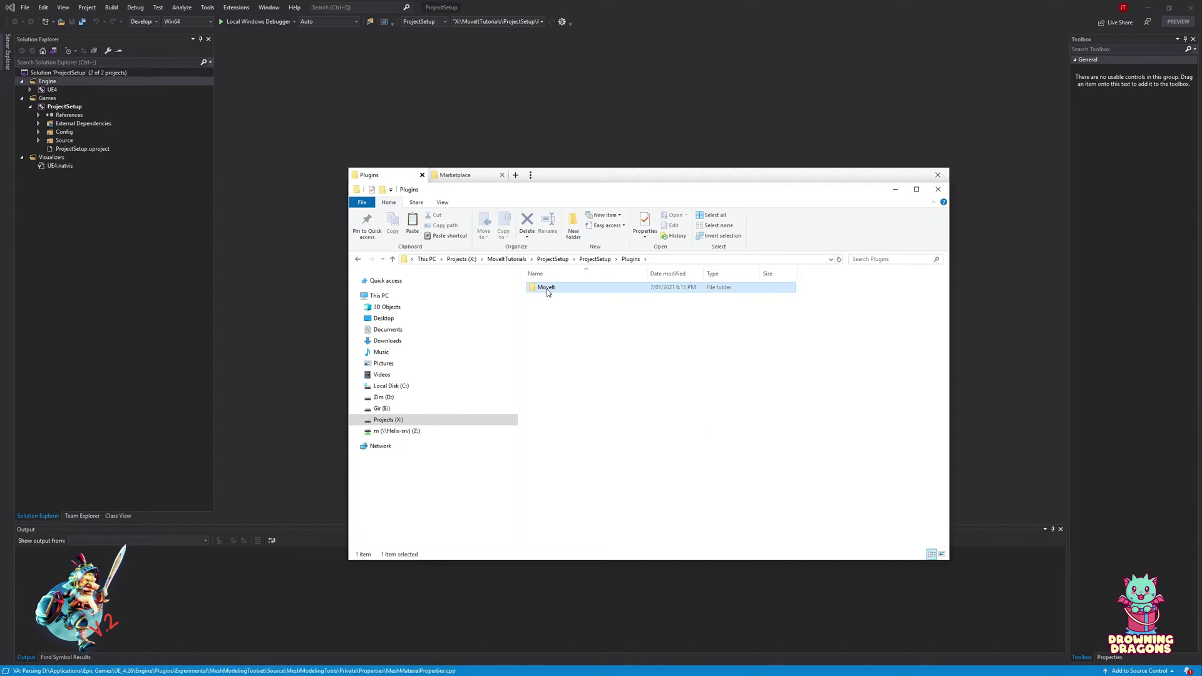
pyautogui.doubleClick(544, 287)
pyautogui.hotkey('alt', 'Left')
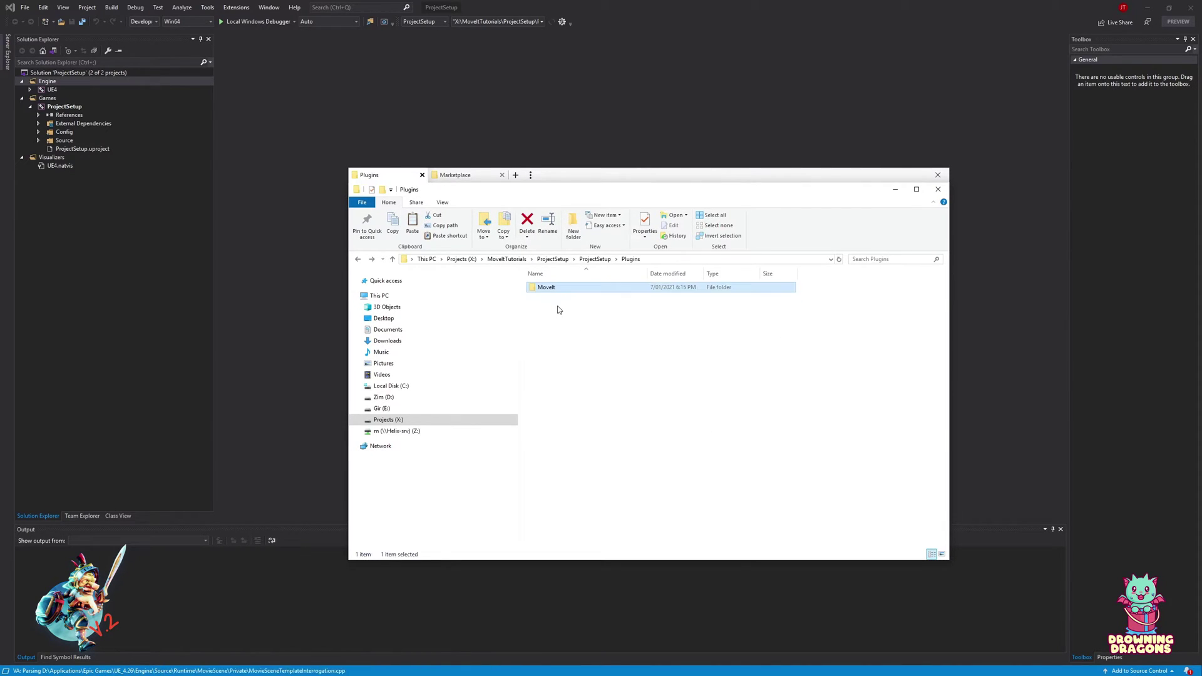
pyautogui.click(645, 397)
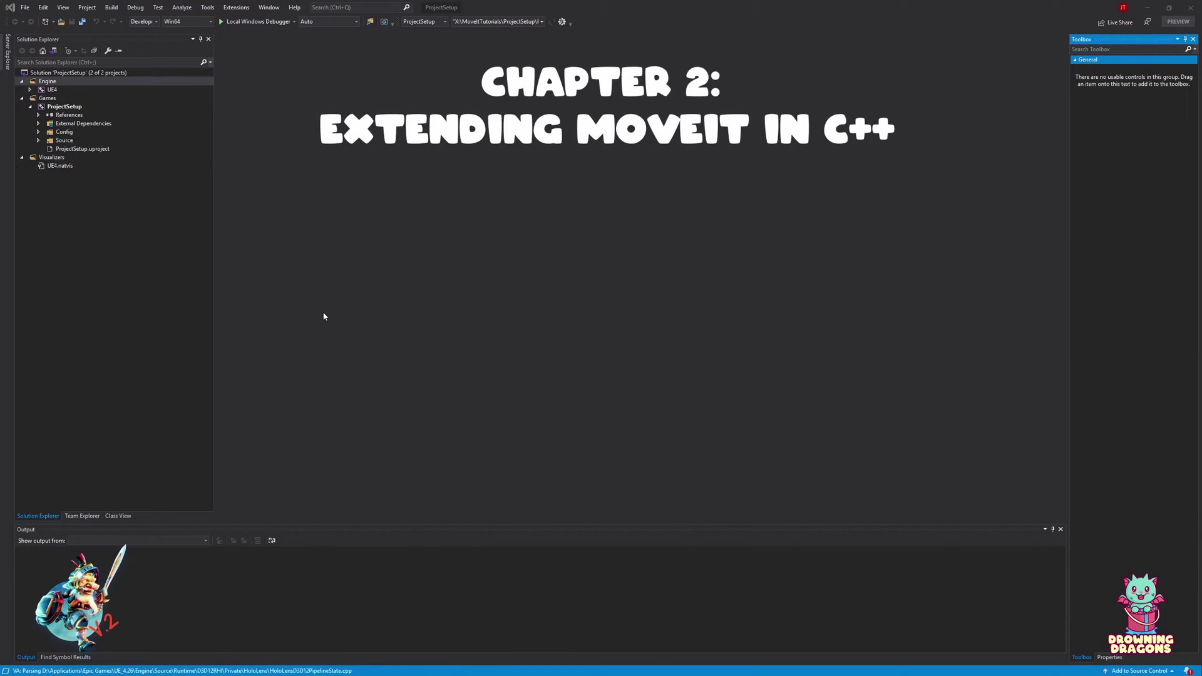
# - Select ProjectSetup.uproject in Visual Studio, then launch it in Unreal Editor 4.26
pyautogui.click(93, 150)
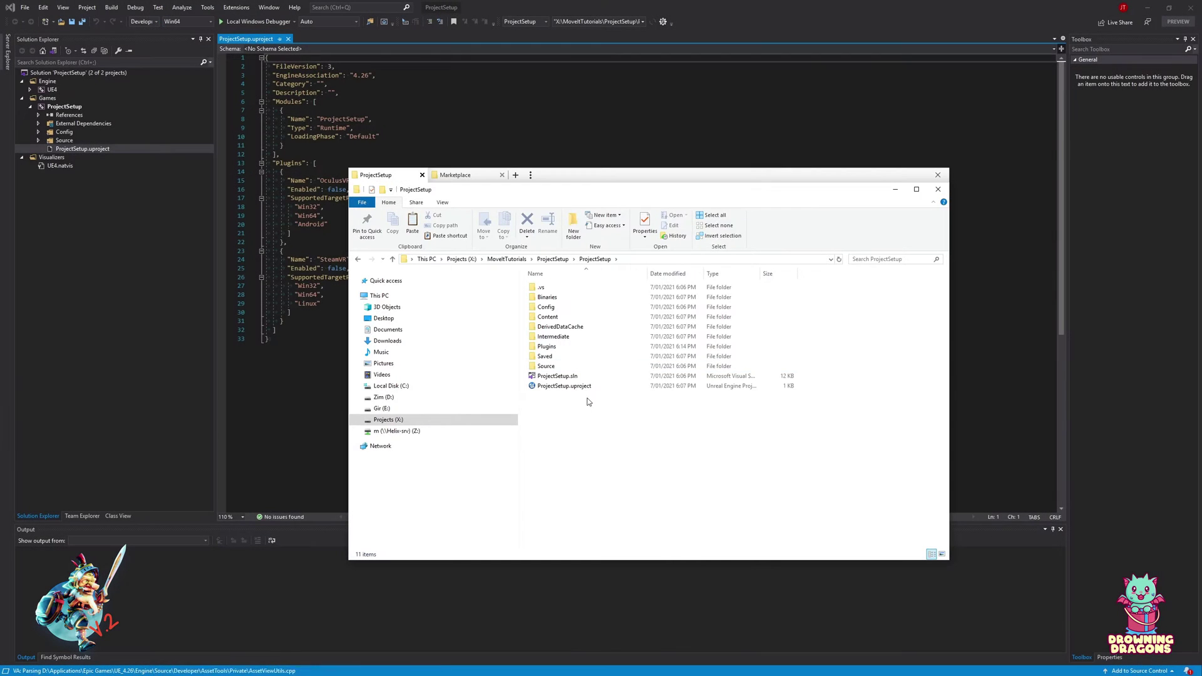
pyautogui.doubleClick(582, 386)
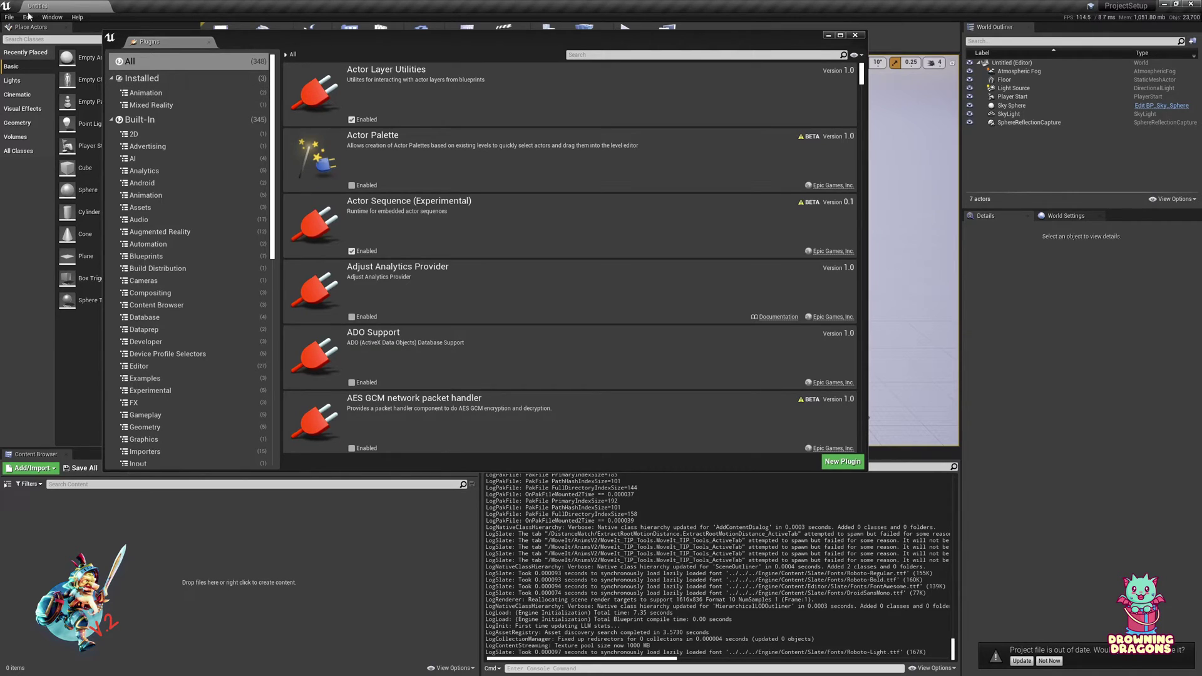
# - Confirm in Edit > Plugins that MoveIt! 2.0 is enabled under Installed > Animation
pyautogui.click(29, 16)
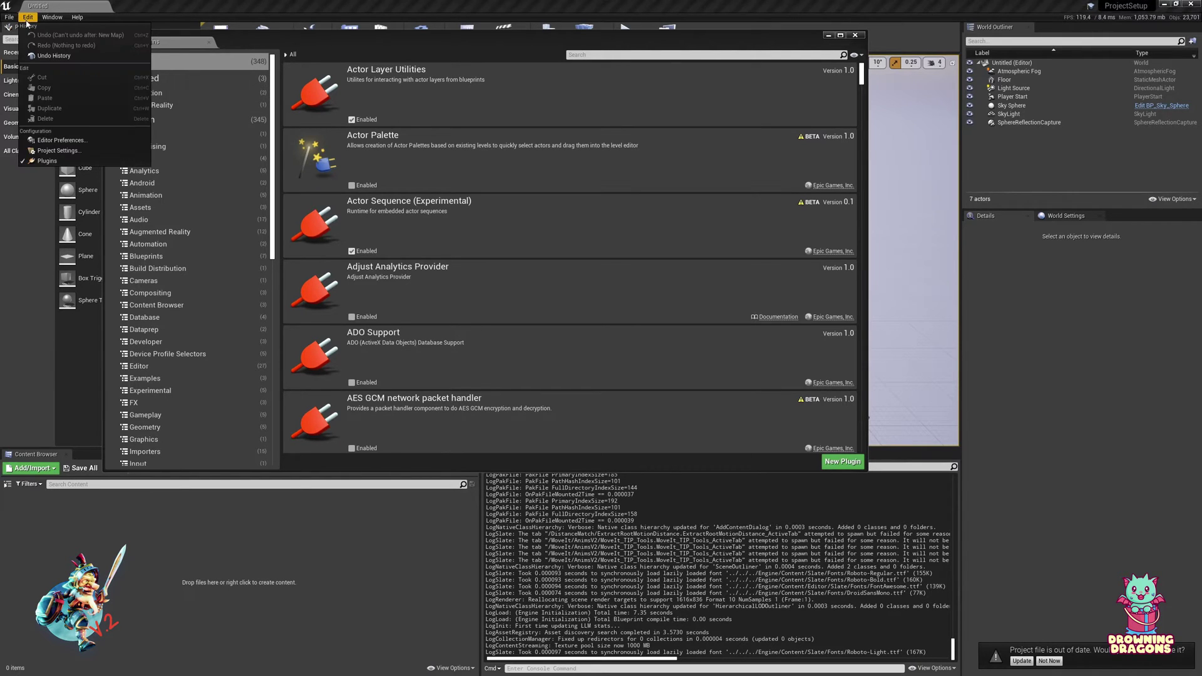
pyautogui.click(38, 153)
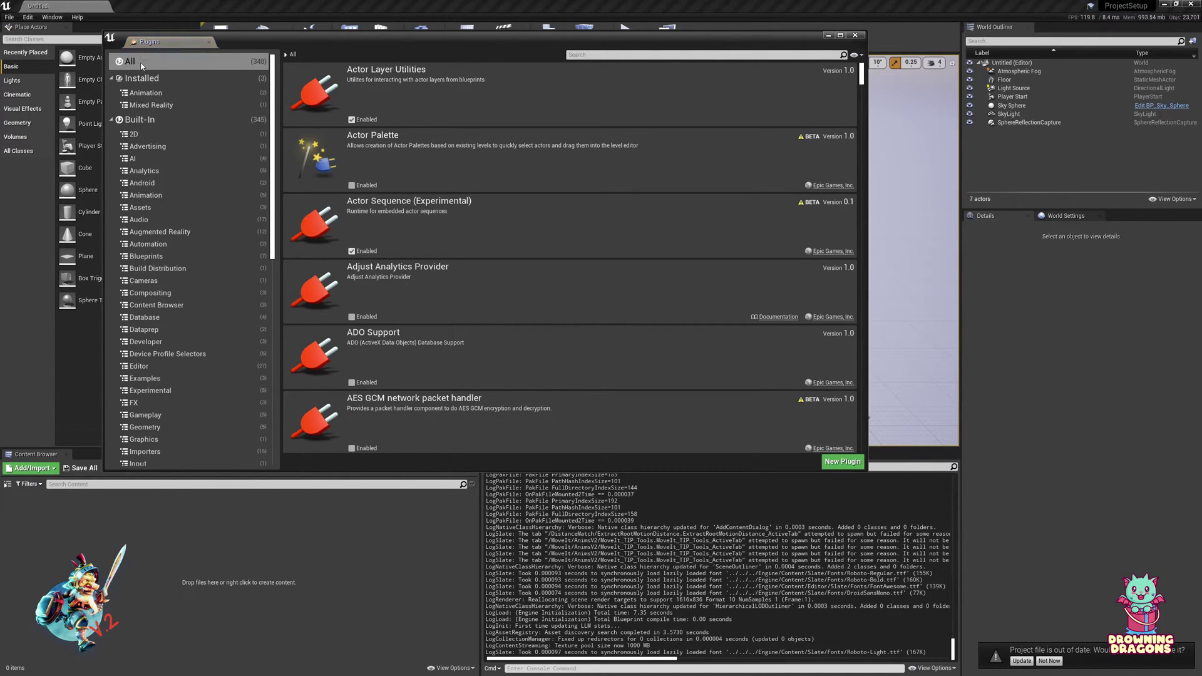
pyautogui.click(148, 93)
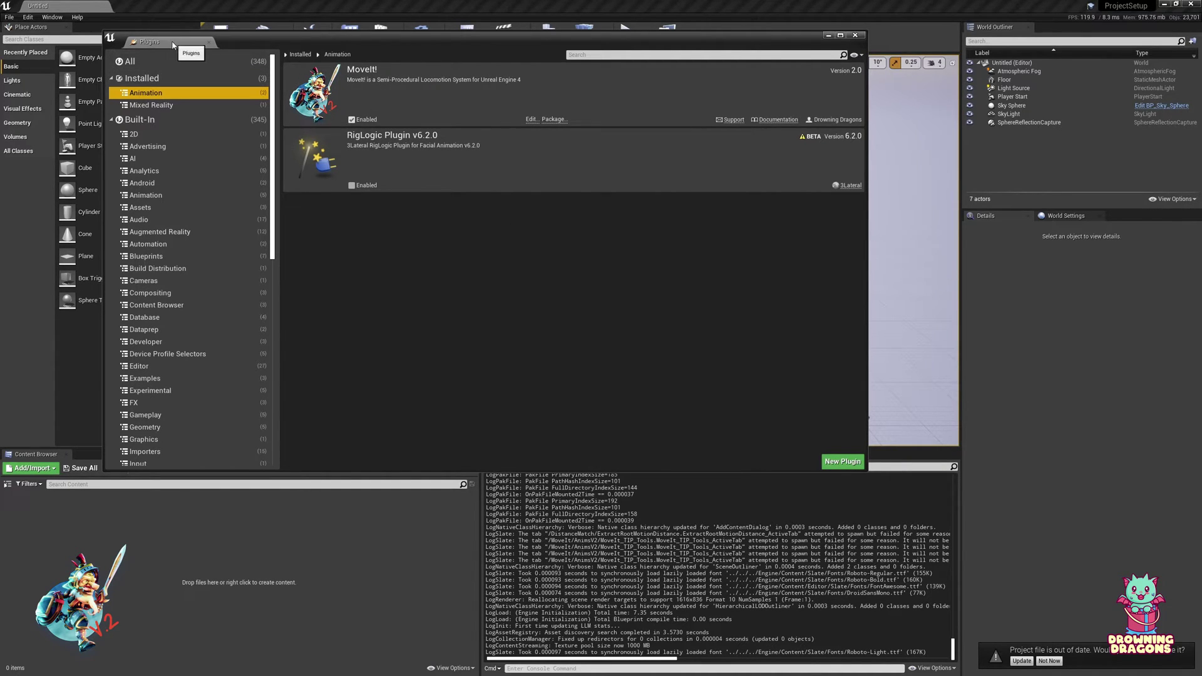
pyautogui.click(209, 42)
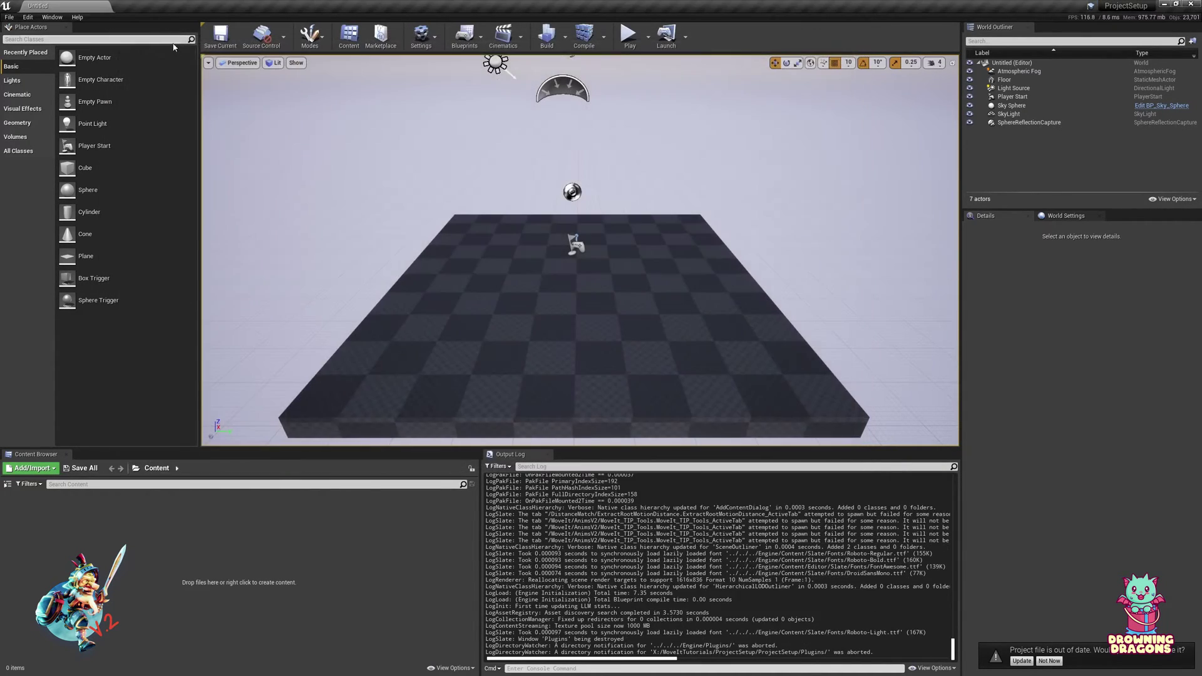
# - Reveal the Content Browser folder tree with engine content shown via View Options
pyautogui.click(7, 484)
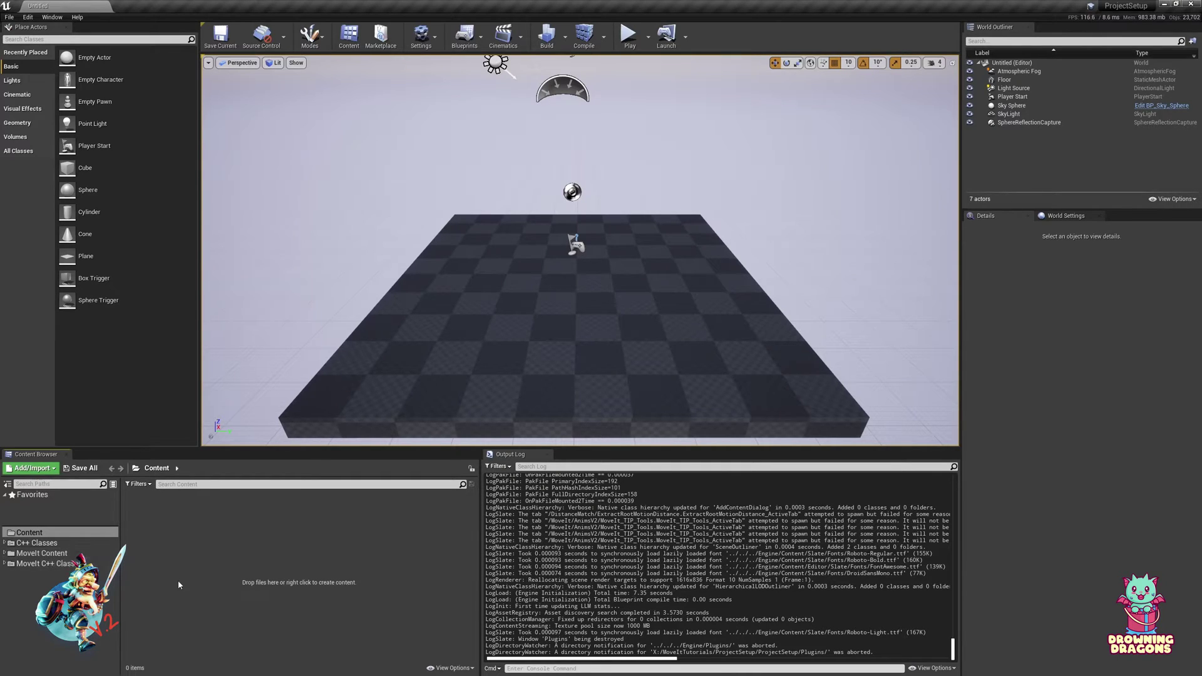
pyautogui.click(432, 669)
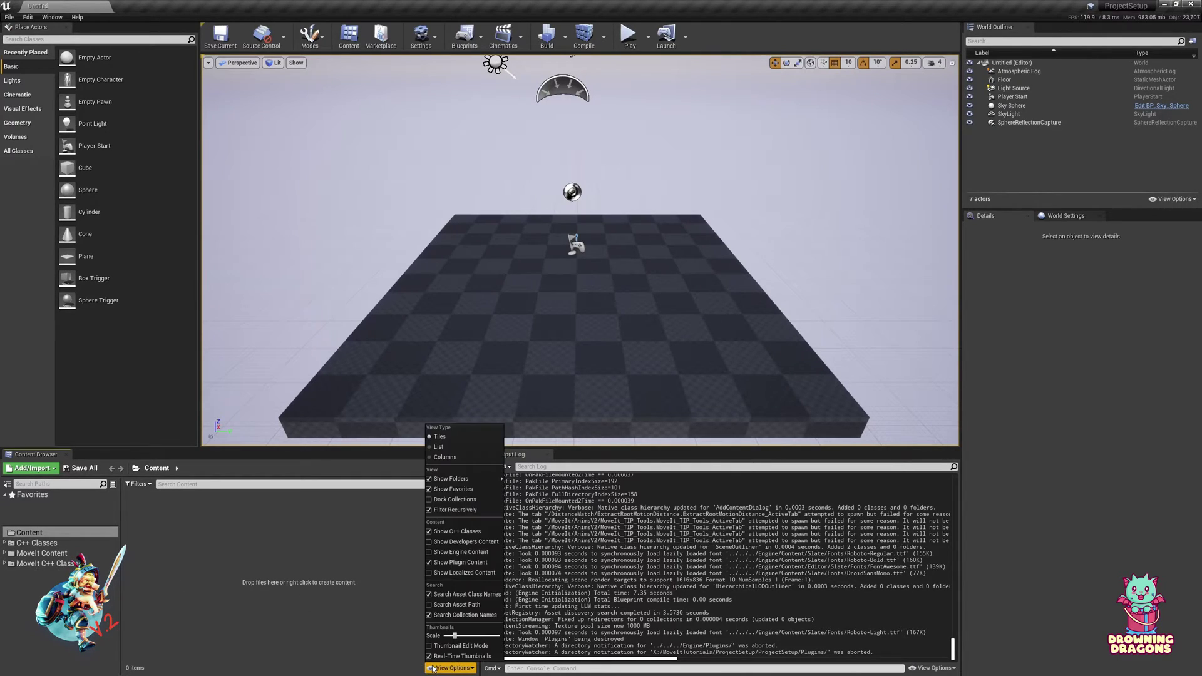
pyautogui.click(432, 668)
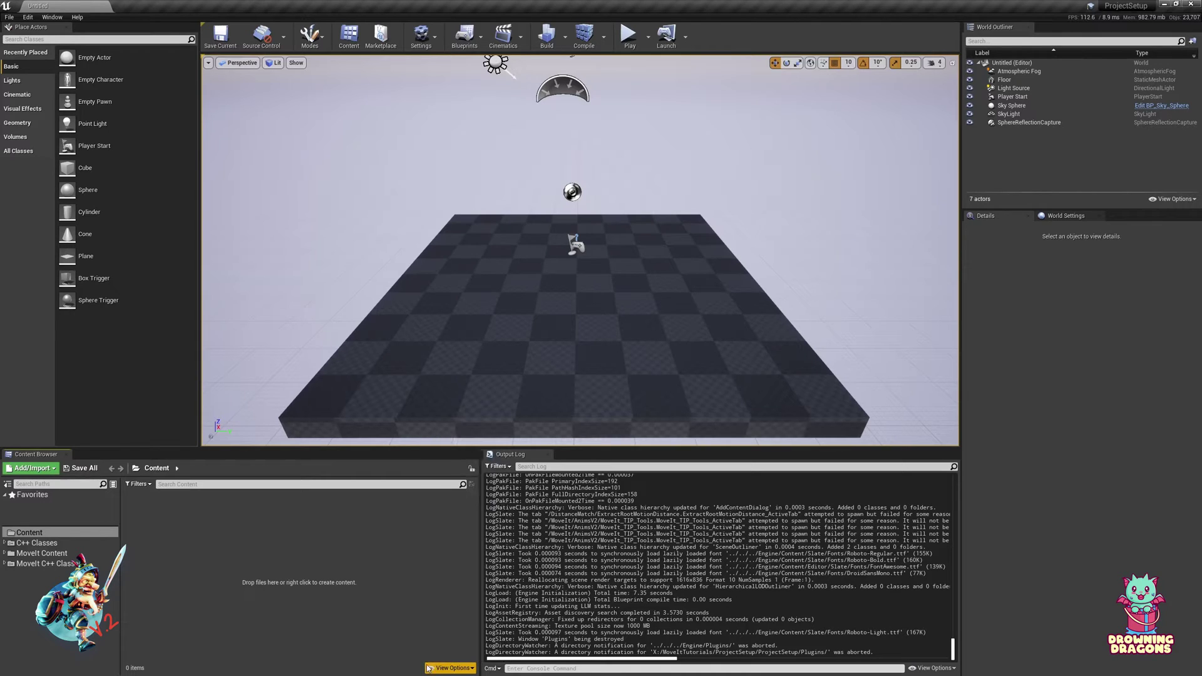
pyautogui.click(455, 668)
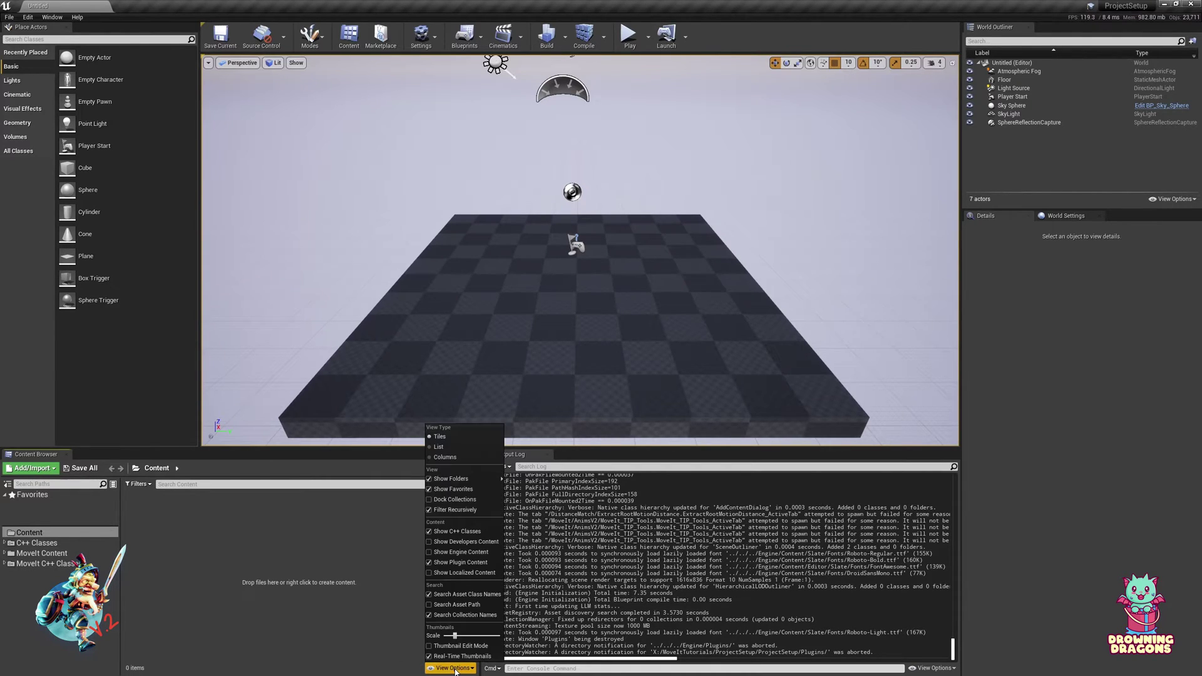
pyautogui.click(462, 552)
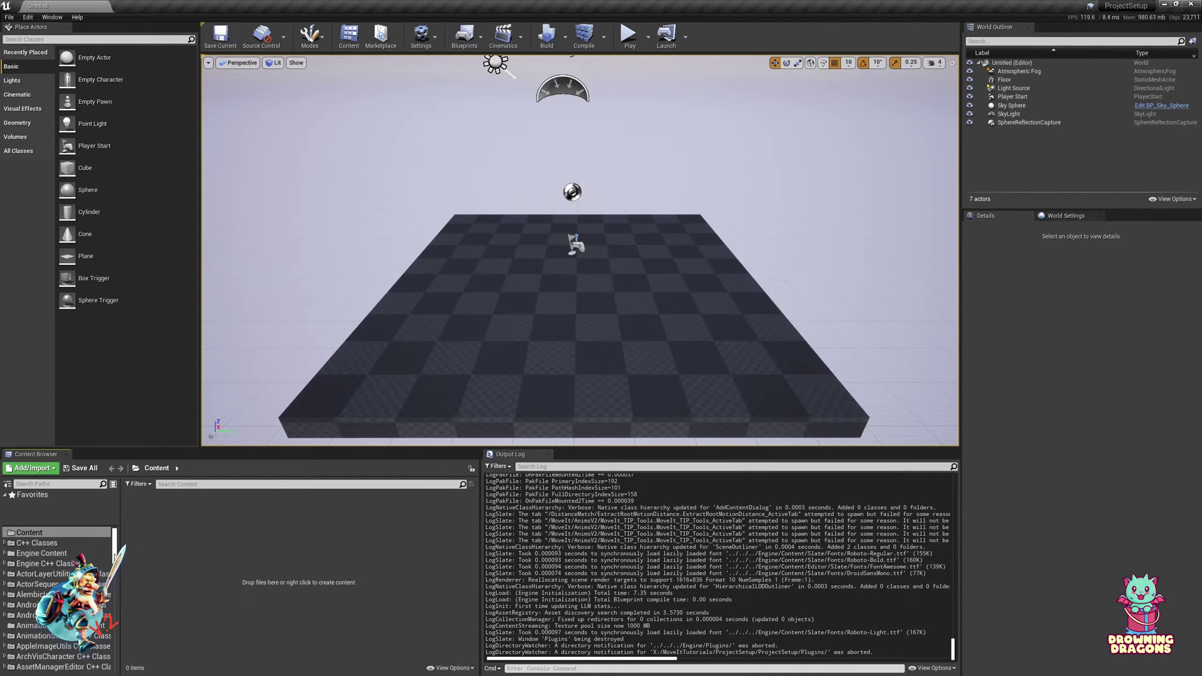
pyautogui.moveTo(115, 557); pyautogui.dragTo(121, 637)
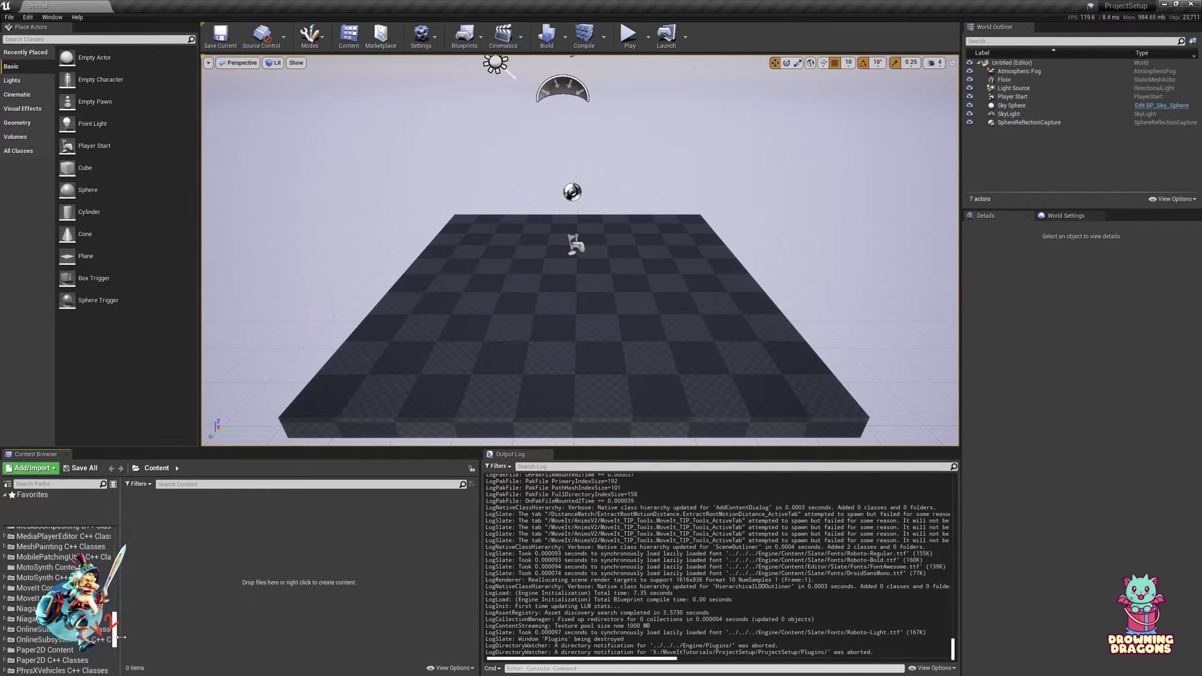
# - Show the MoveIt Content folder's 10 items, hiding engine folders again
pyautogui.click(35, 588)
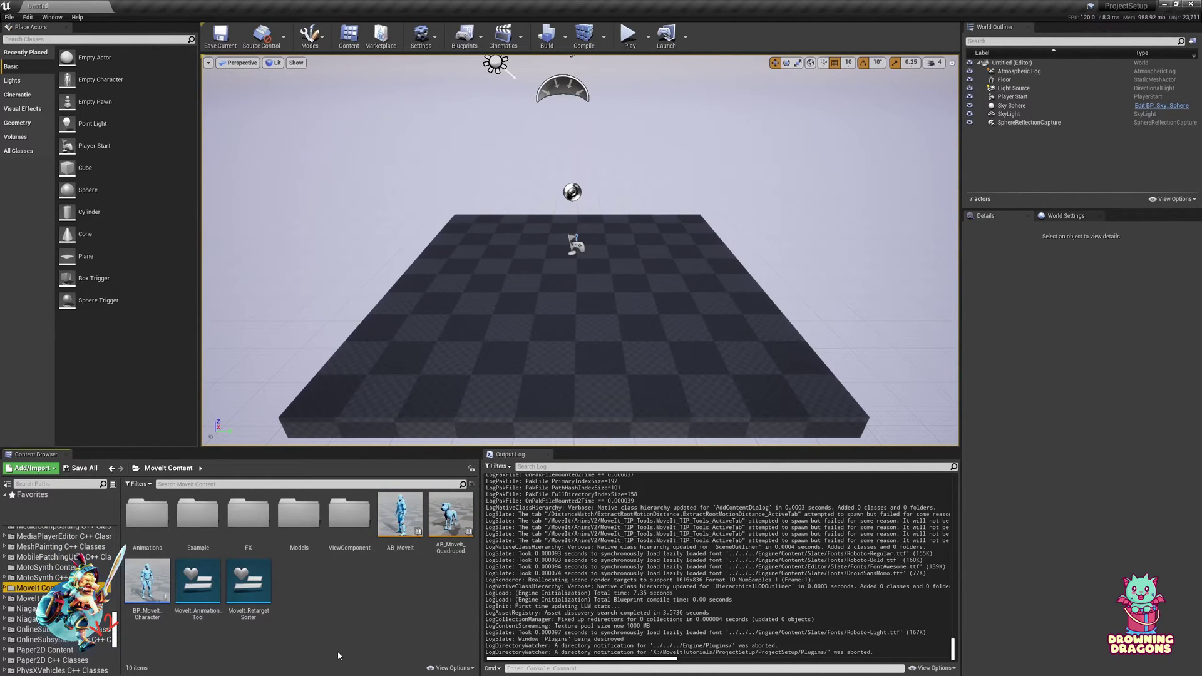
pyautogui.click(450, 668)
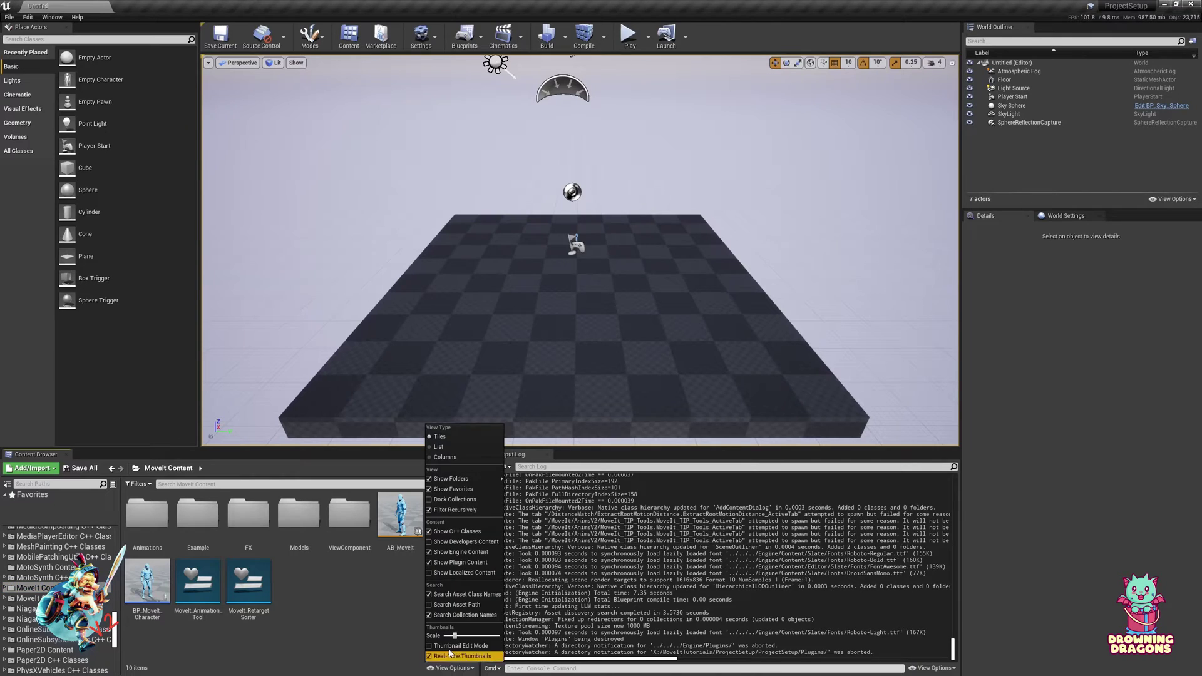
pyautogui.click(445, 561)
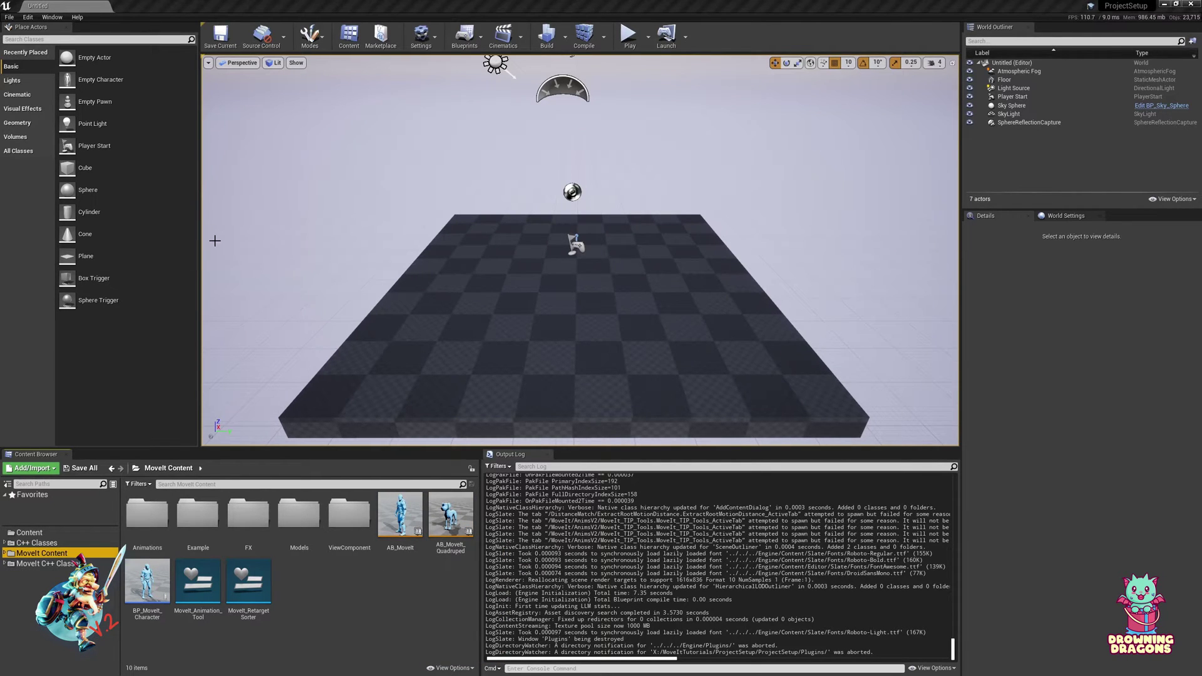
# - Close Unreal Editor and reload ProjectSetup.uproject in Visual Studio, now listing MoveIt enabled
pyautogui.click(1191, 4)
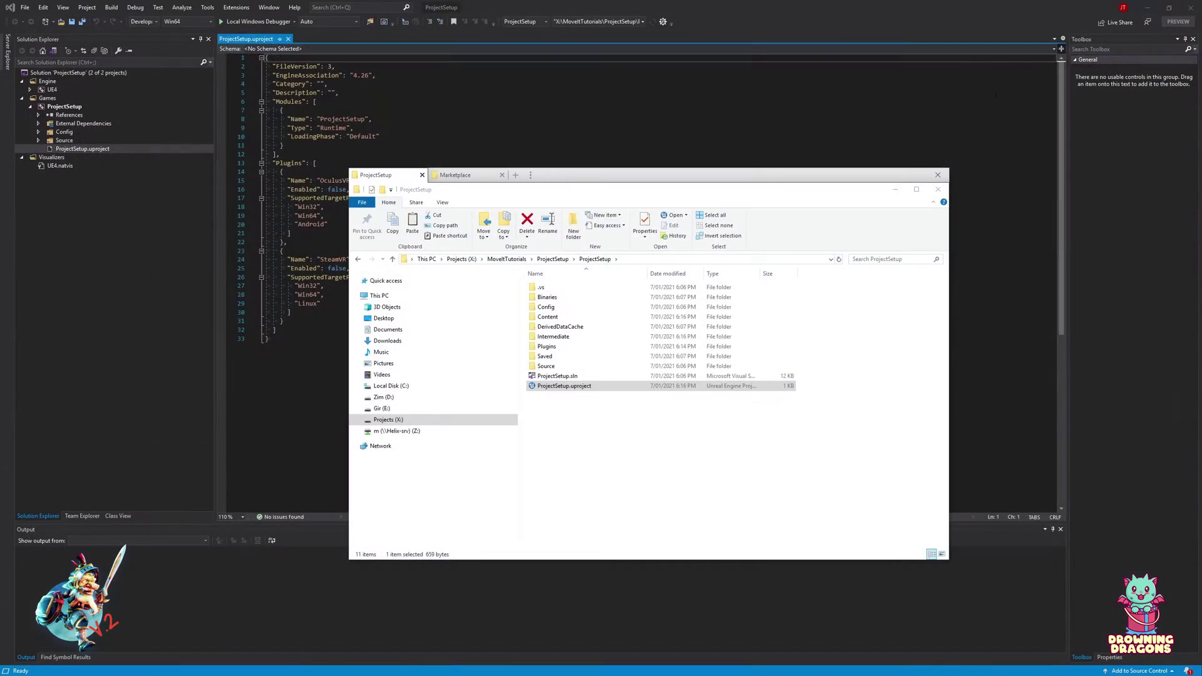
pyautogui.click(376, 119)
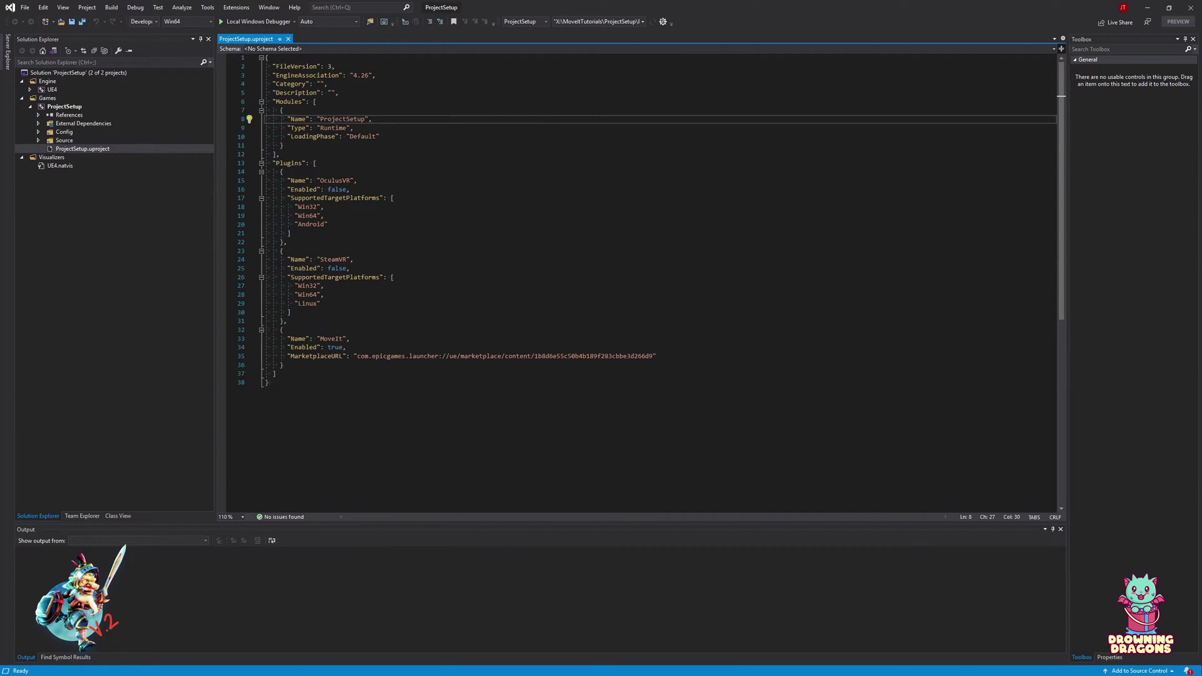
pyautogui.click(321, 339)
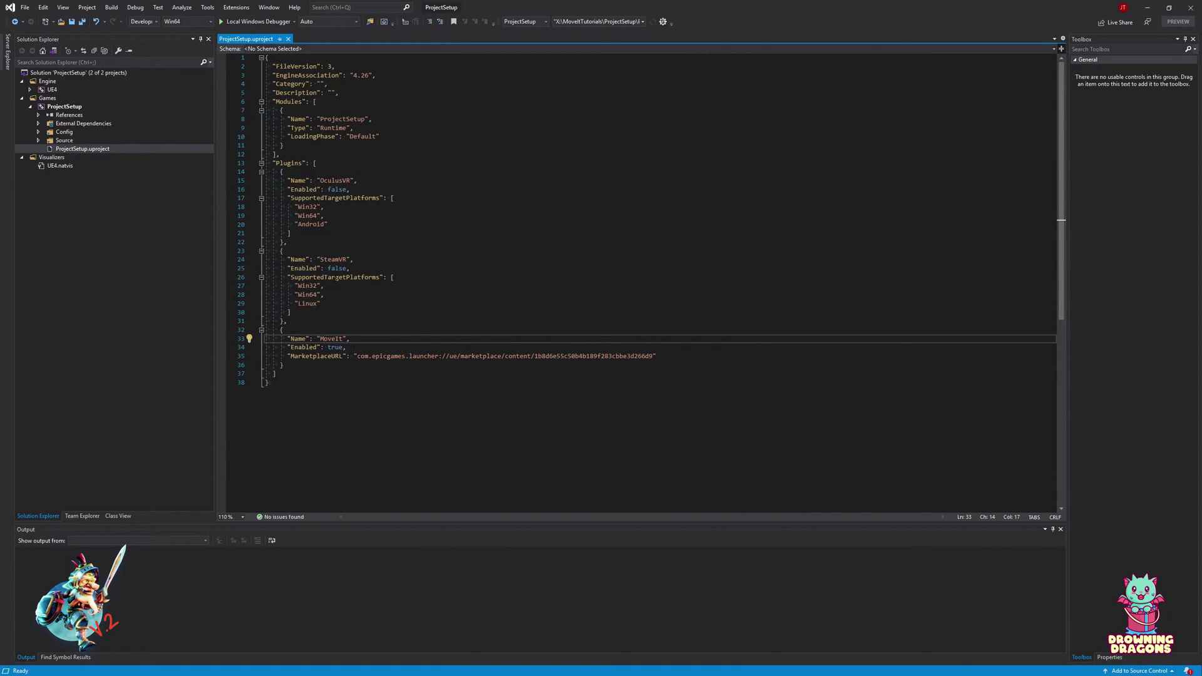
# - Open ProjectSetup.Build.cs from Source > ProjectSetup in Solution Explorer
pyautogui.click(38, 140)
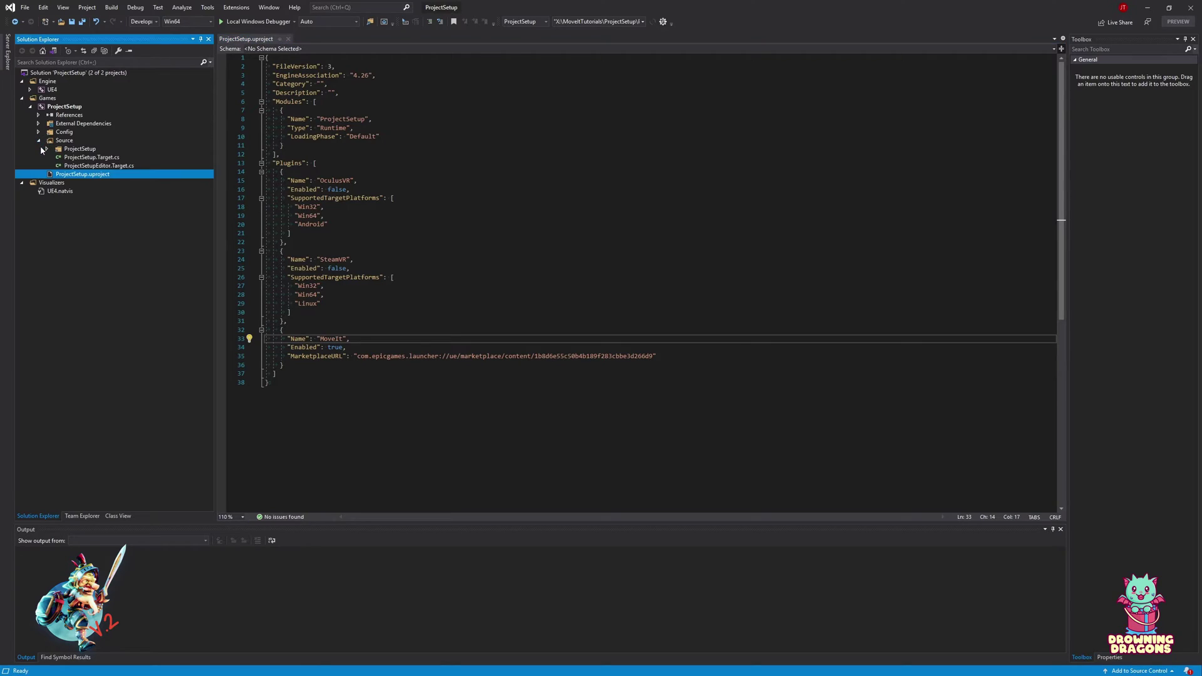
pyautogui.click(47, 149)
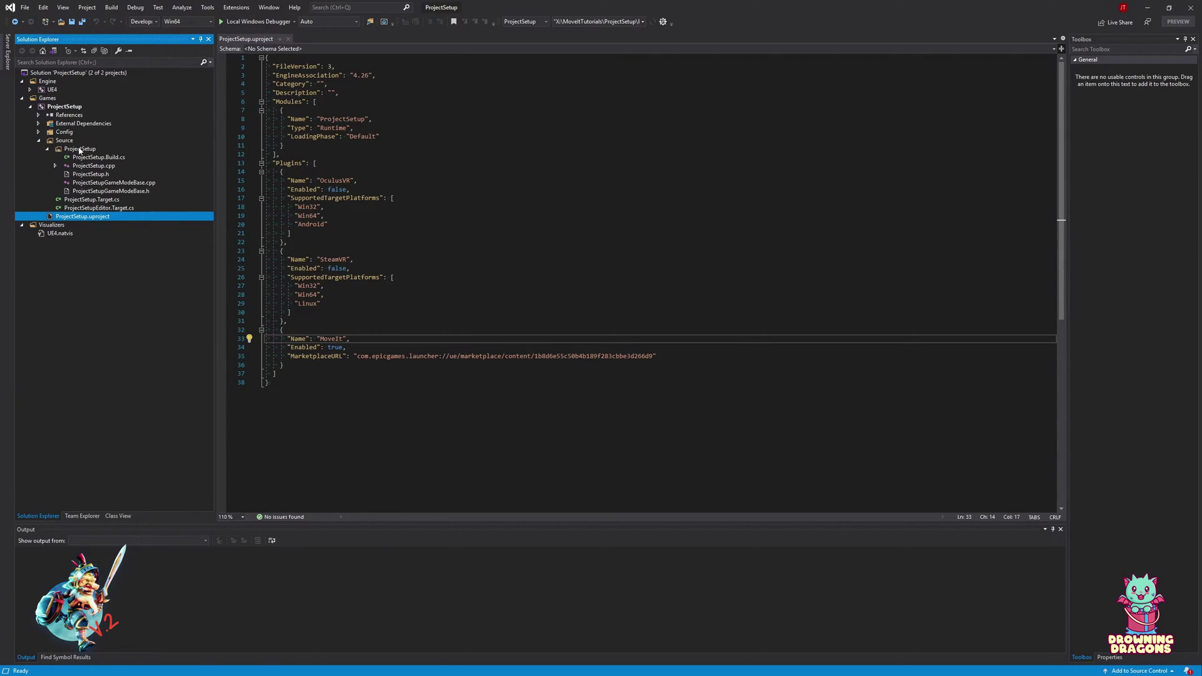
pyautogui.doubleClick(104, 161)
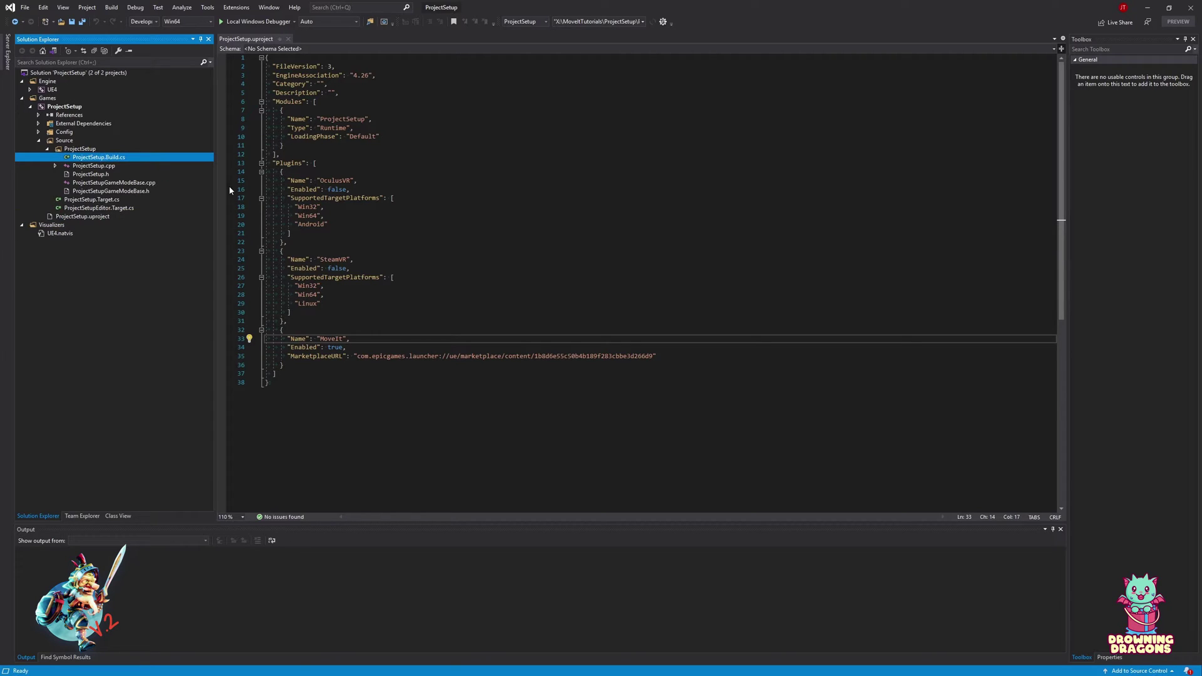
# - Add "MoveIt" to PrivateDependencyModuleNames in ProjectSetup.Build.cs and build the solution
pyautogui.click(488, 175)
pyautogui.write('"MoveI')
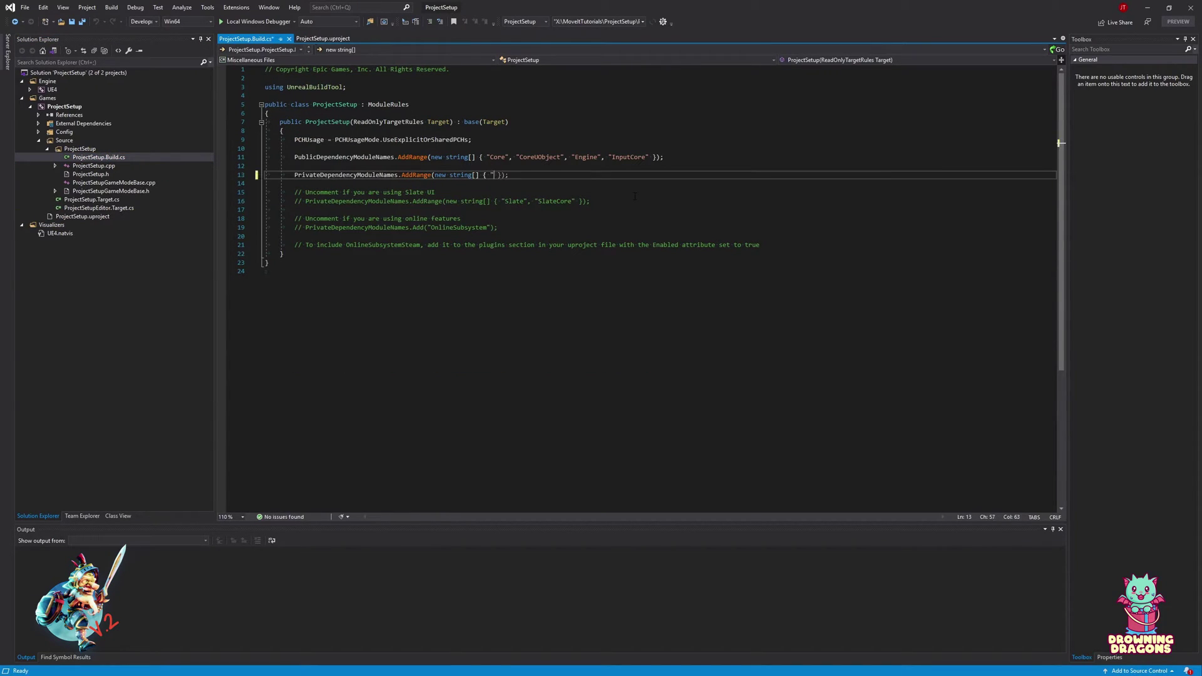
pyautogui.write('t"')
pyautogui.hotkey('ctrl', 'shift', 'b')
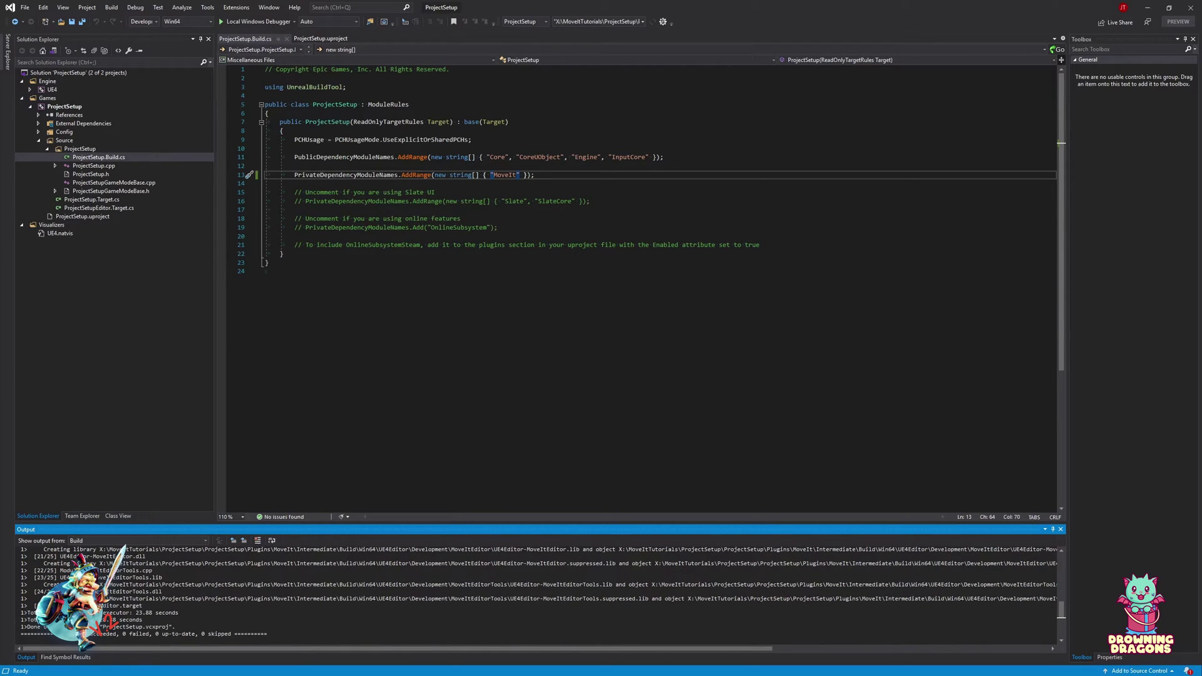
pyautogui.click(525, 198)
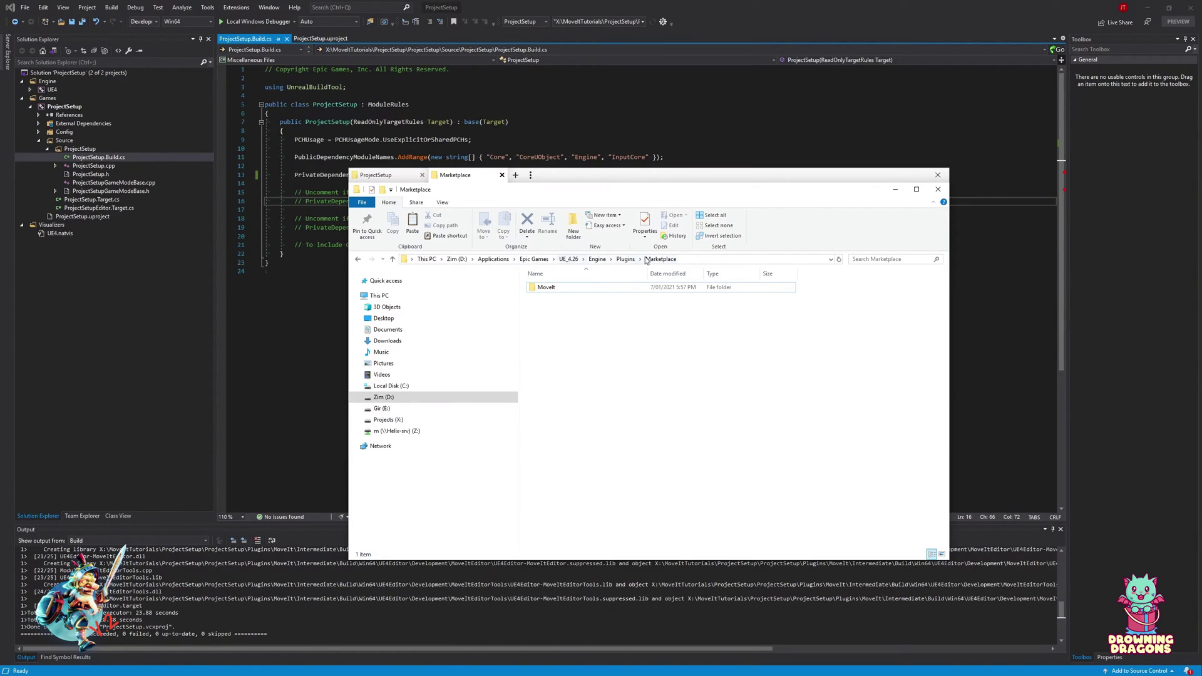
# - Select the Marketplace MoveIt folder, then open ProjectSetup's Plugins folder
pyautogui.click(551, 287)
pyautogui.doubleClick(553, 289)
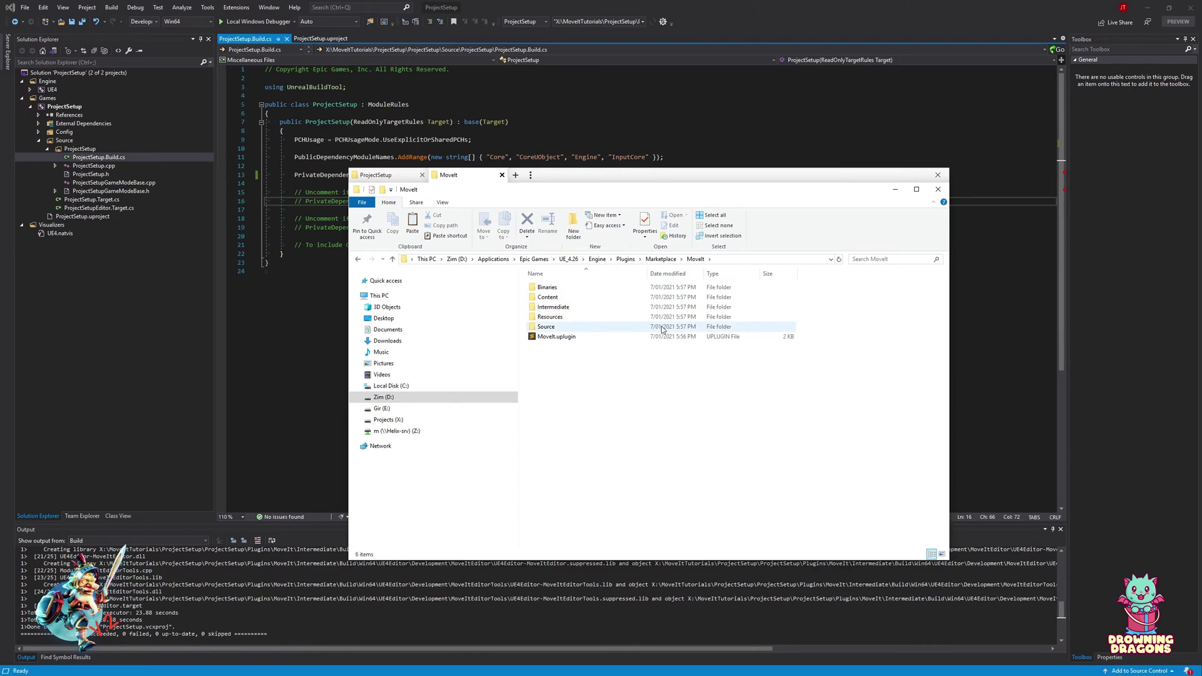
pyautogui.hotkey('alt', 'Left')
pyautogui.click(597, 325)
pyautogui.moveTo(597, 325); pyautogui.dragTo(536, 278)
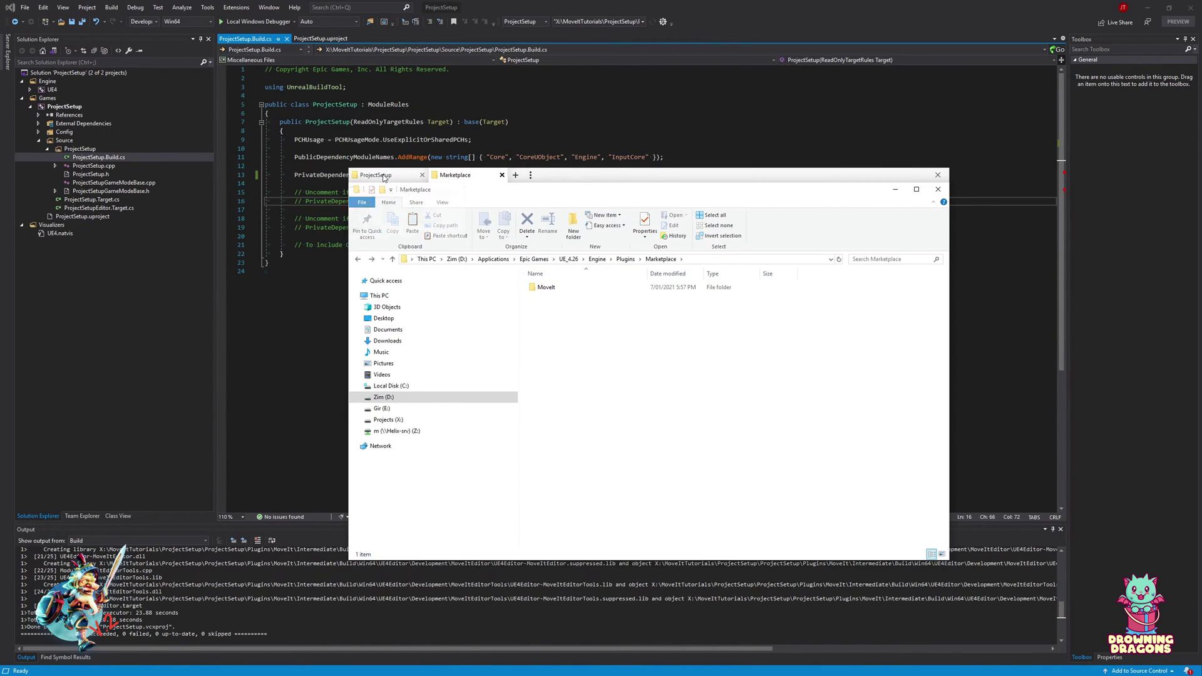
pyautogui.click(383, 176)
pyautogui.doubleClick(557, 347)
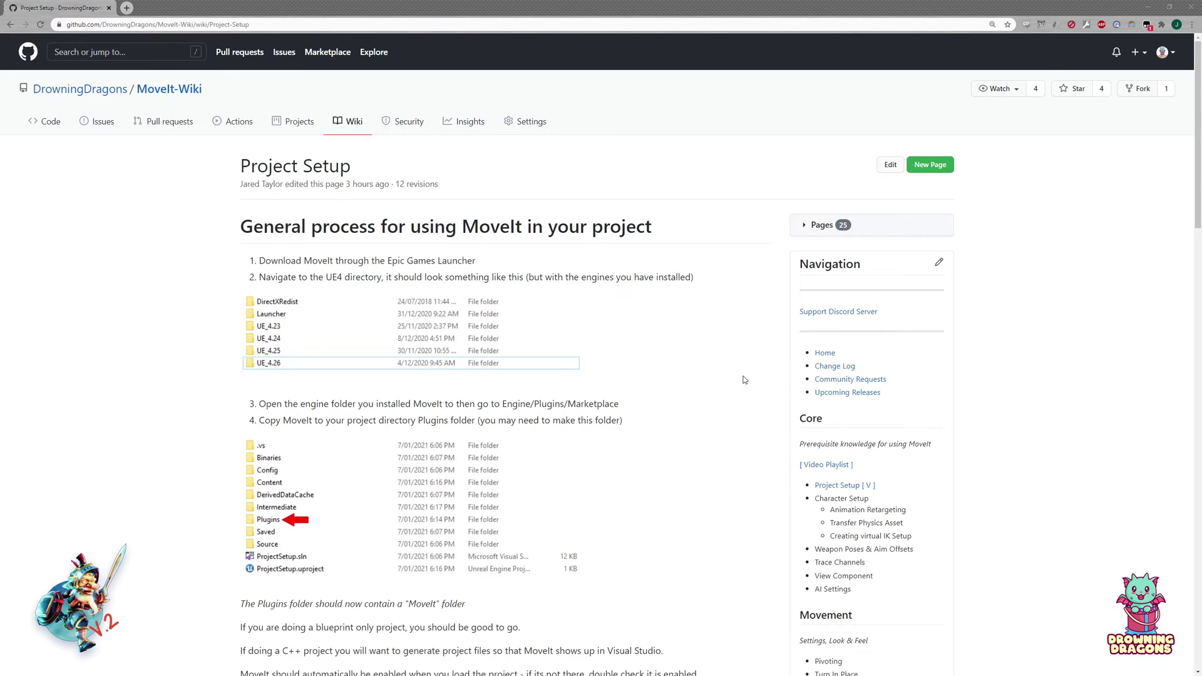
# - Review the MoveIt wiki Change Log, highlighting the 1.22 update guide for pre-existing blueprints
pyautogui.click(814, 368)
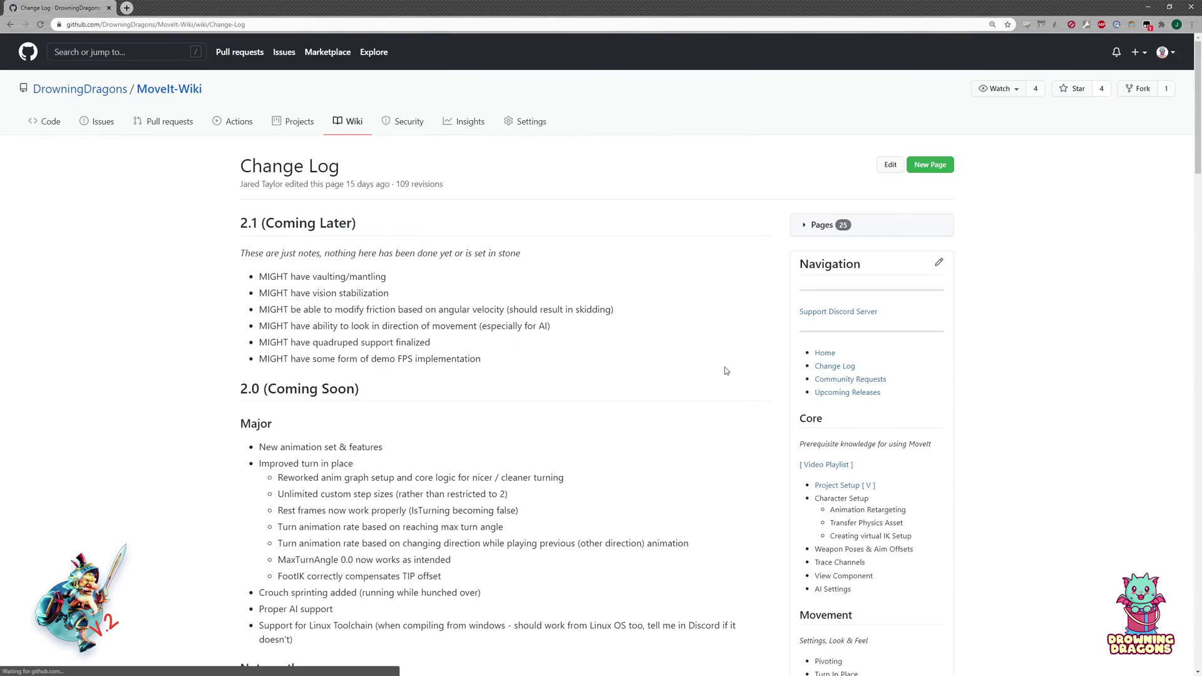
pyautogui.scroll(-6, 732, 373)
pyautogui.scroll(-15, 748, 380)
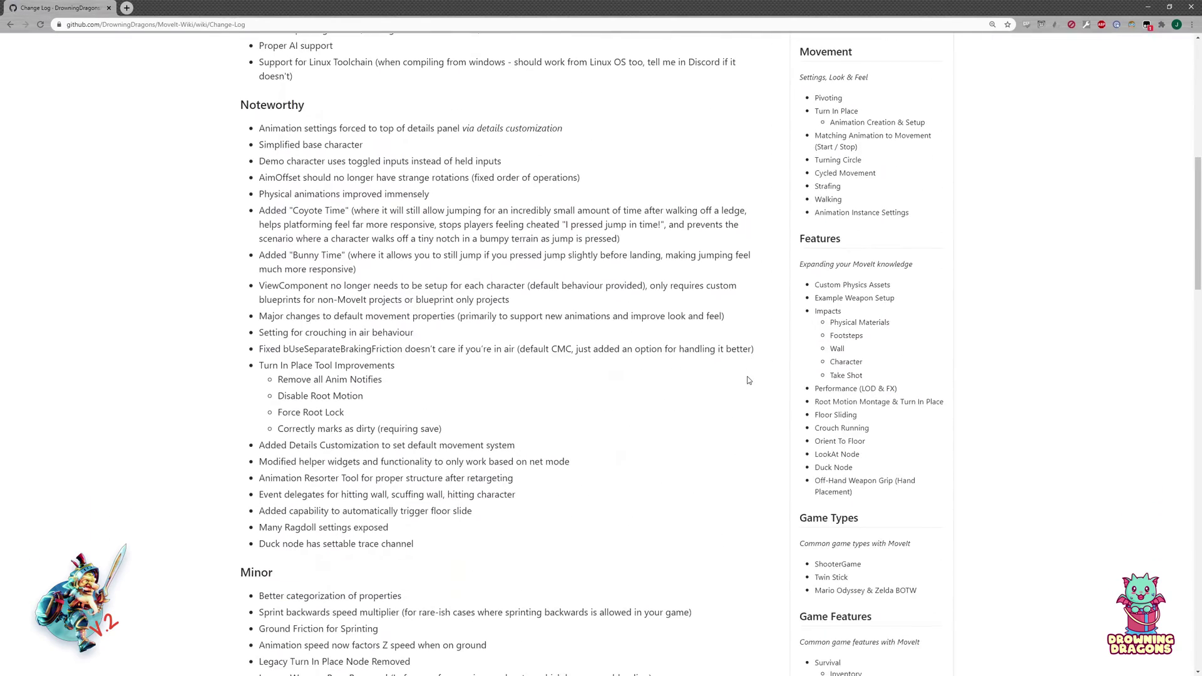
pyautogui.scroll(-4, 744, 384)
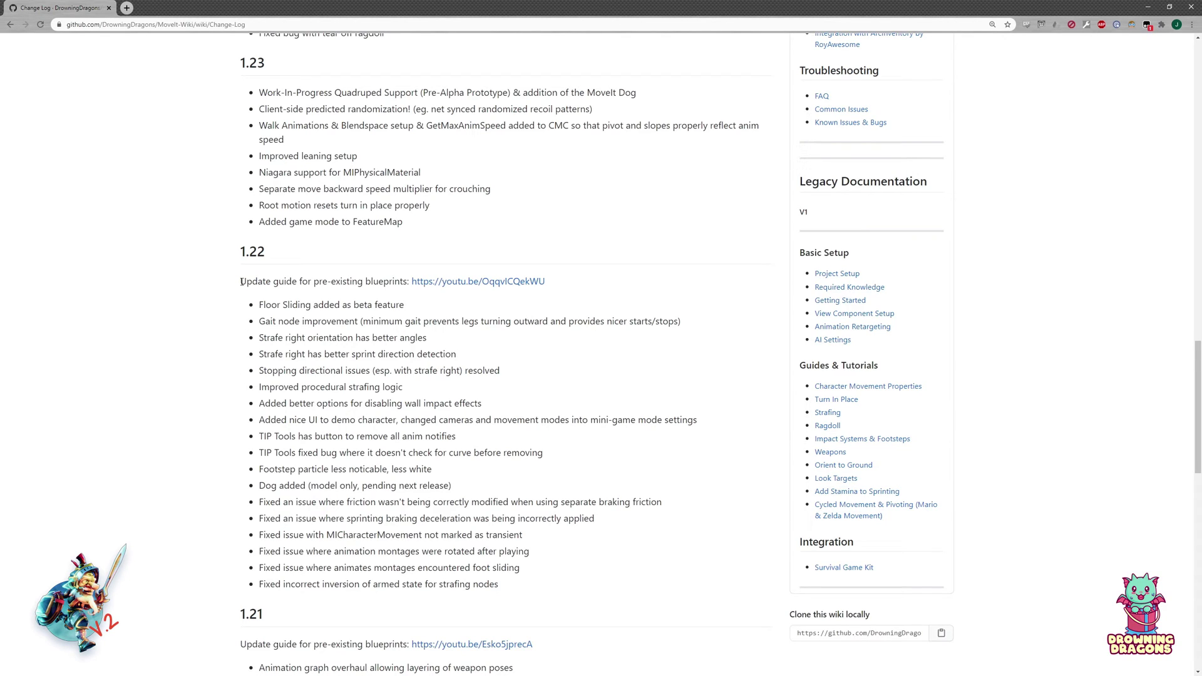
pyautogui.moveTo(242, 282); pyautogui.dragTo(410, 281)
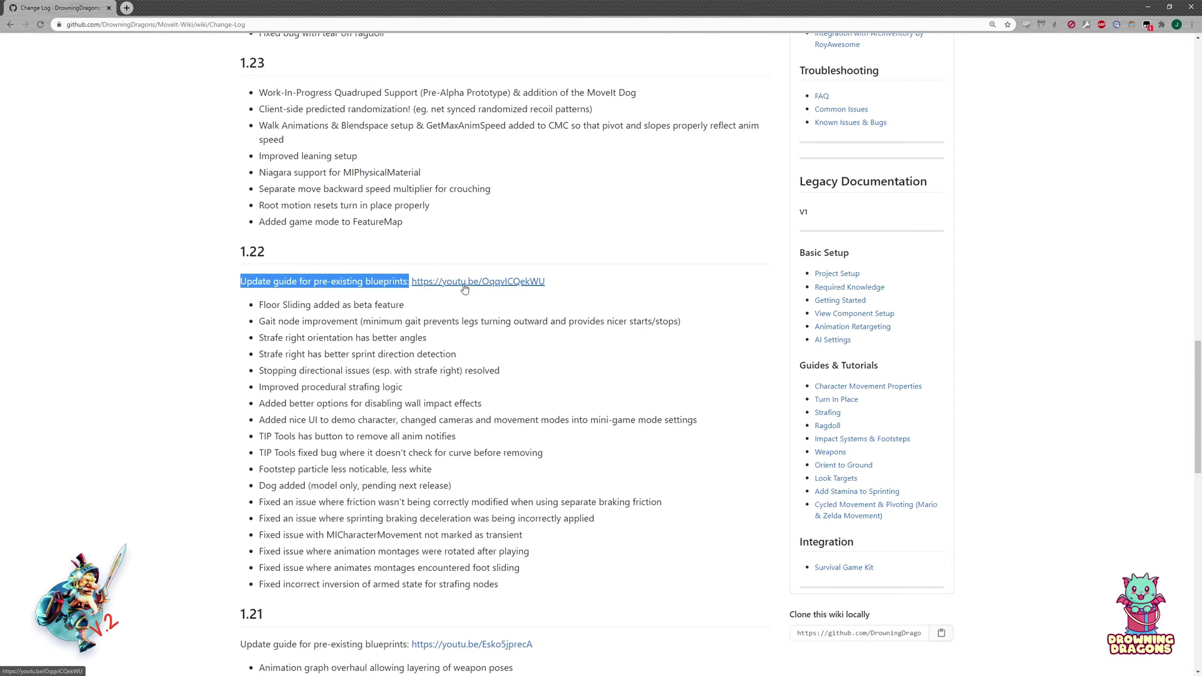
pyautogui.scroll(-1, 357, 378)
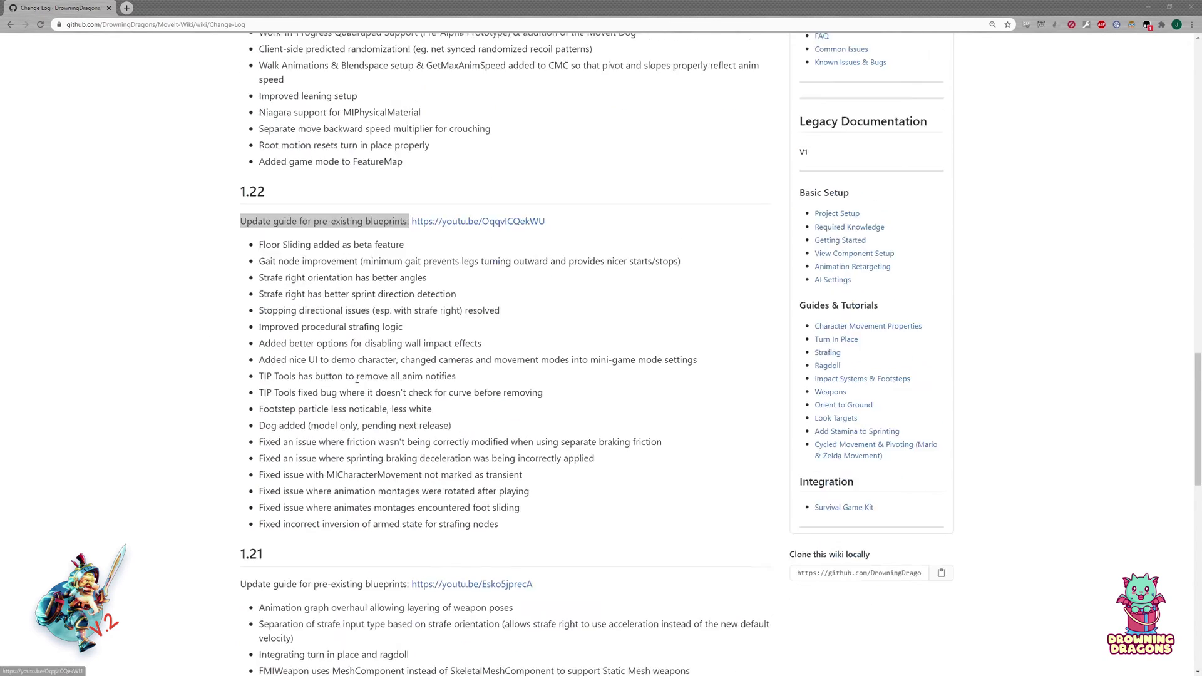
pyautogui.scroll(-5, 357, 378)
pyautogui.scroll(-4, 473, 388)
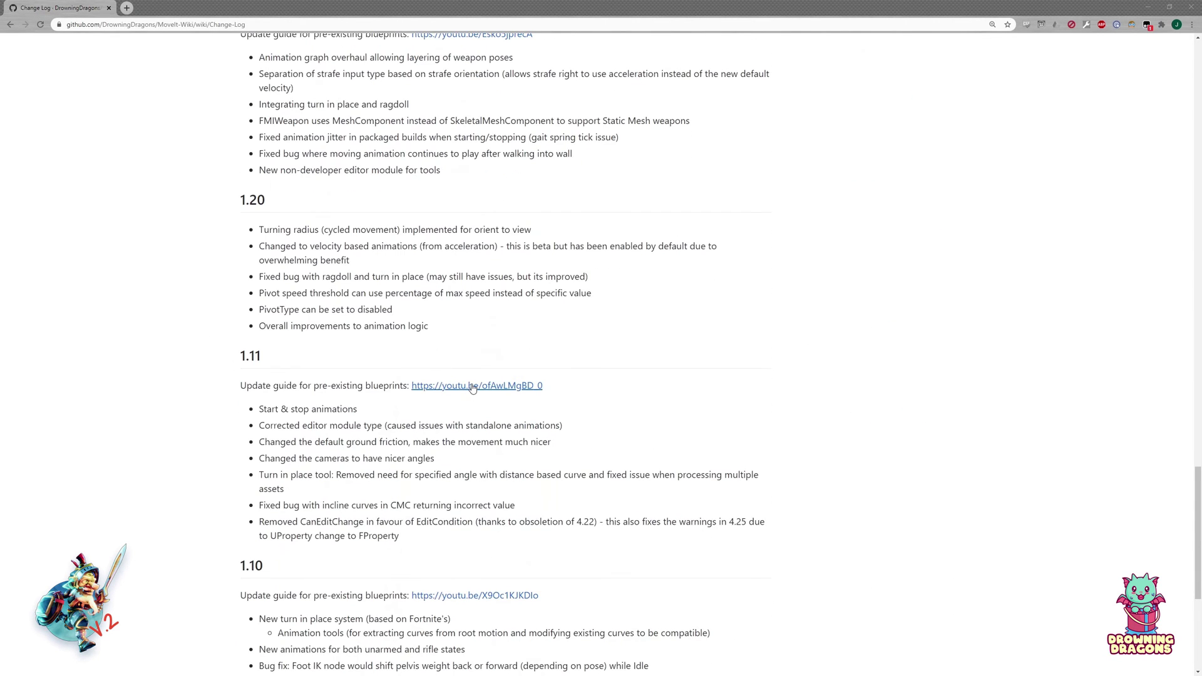
pyautogui.scroll(-3, 473, 388)
pyautogui.scroll(2, 476, 380)
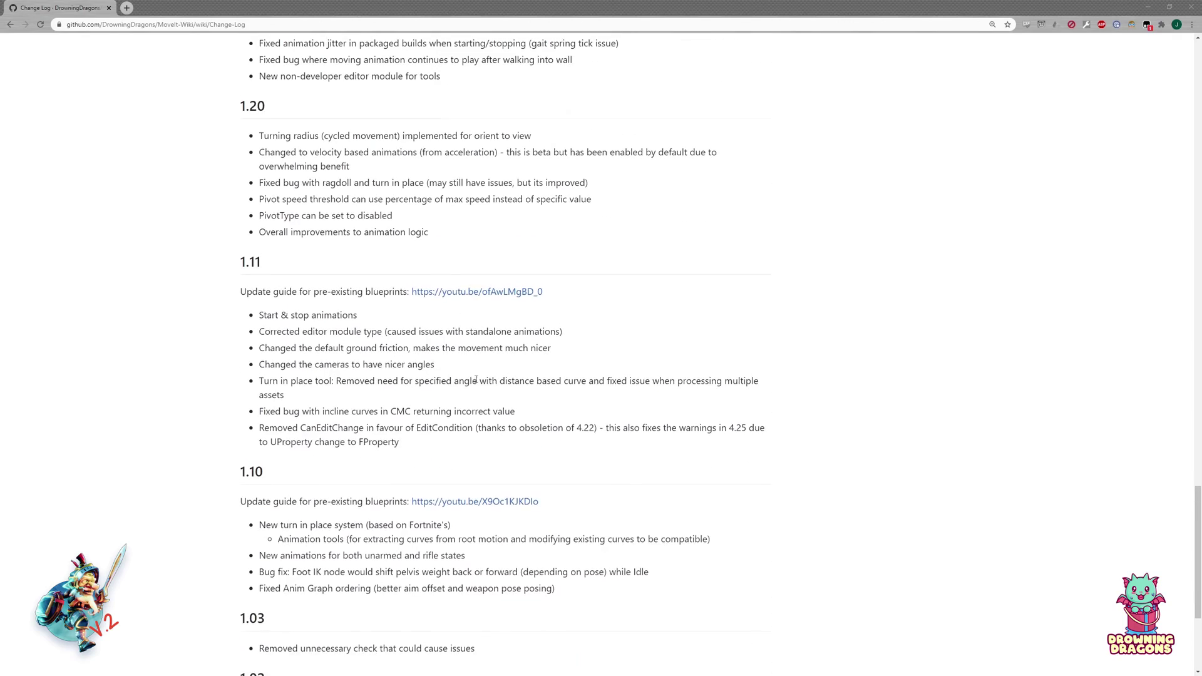
pyautogui.scroll(8, 476, 380)
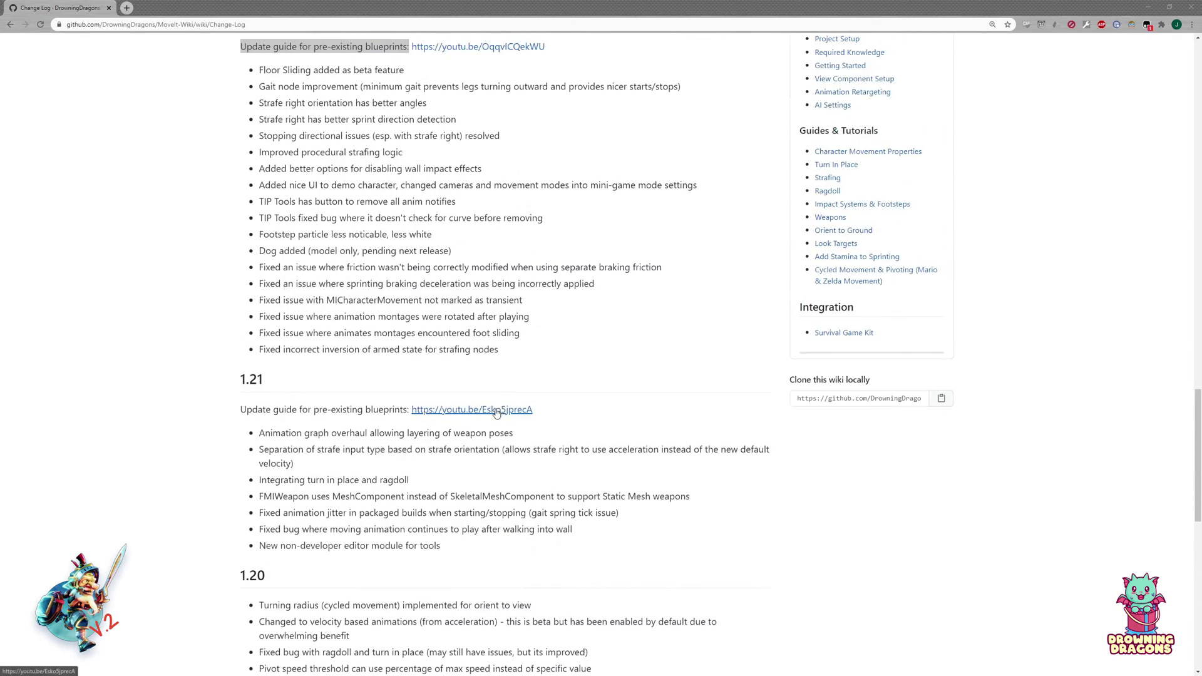
pyautogui.scroll(5, 496, 412)
pyautogui.scroll(5, 495, 357)
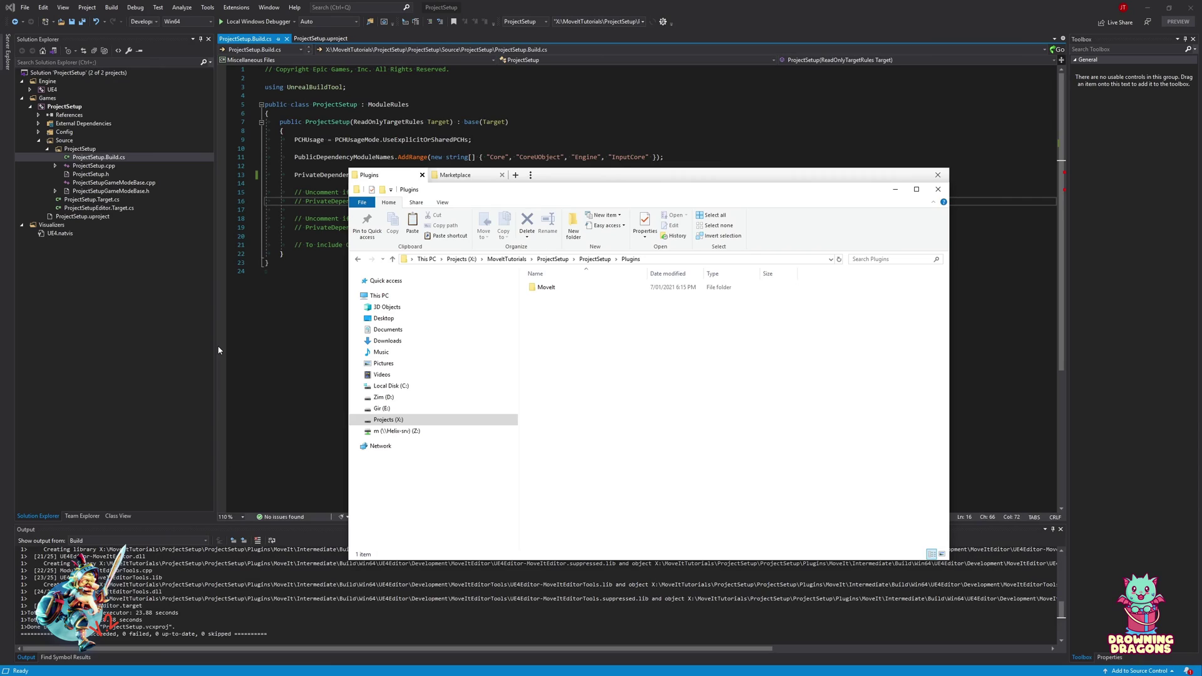
pyautogui.click(444, 176)
pyautogui.click(383, 180)
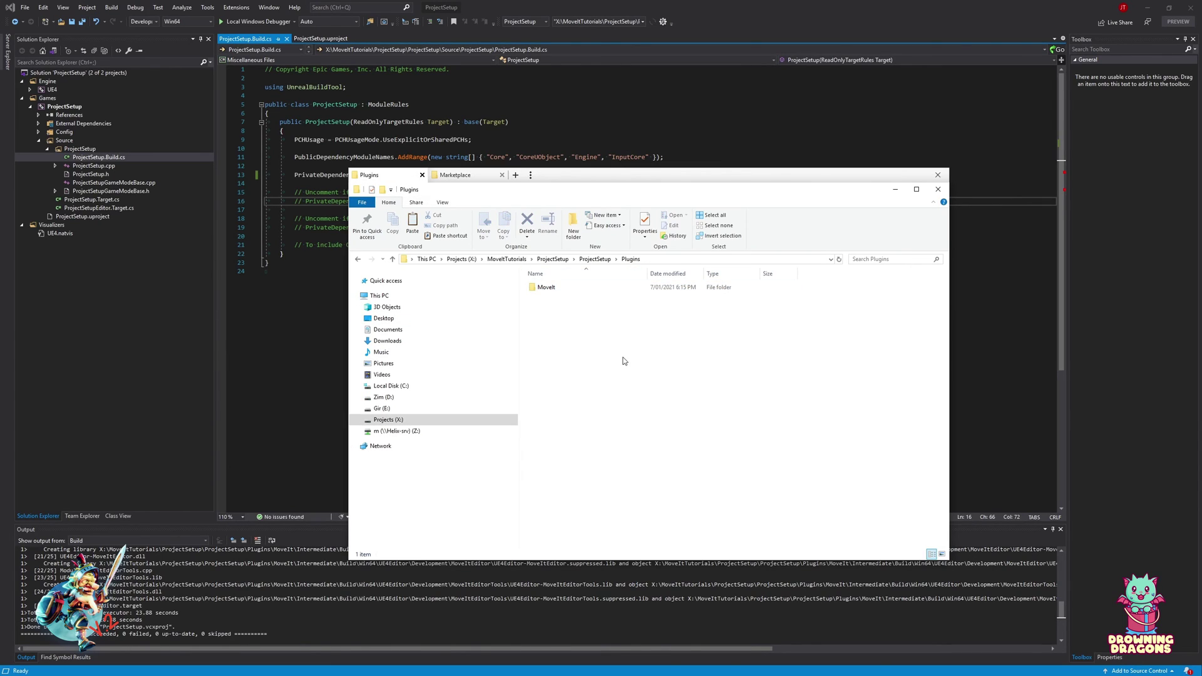